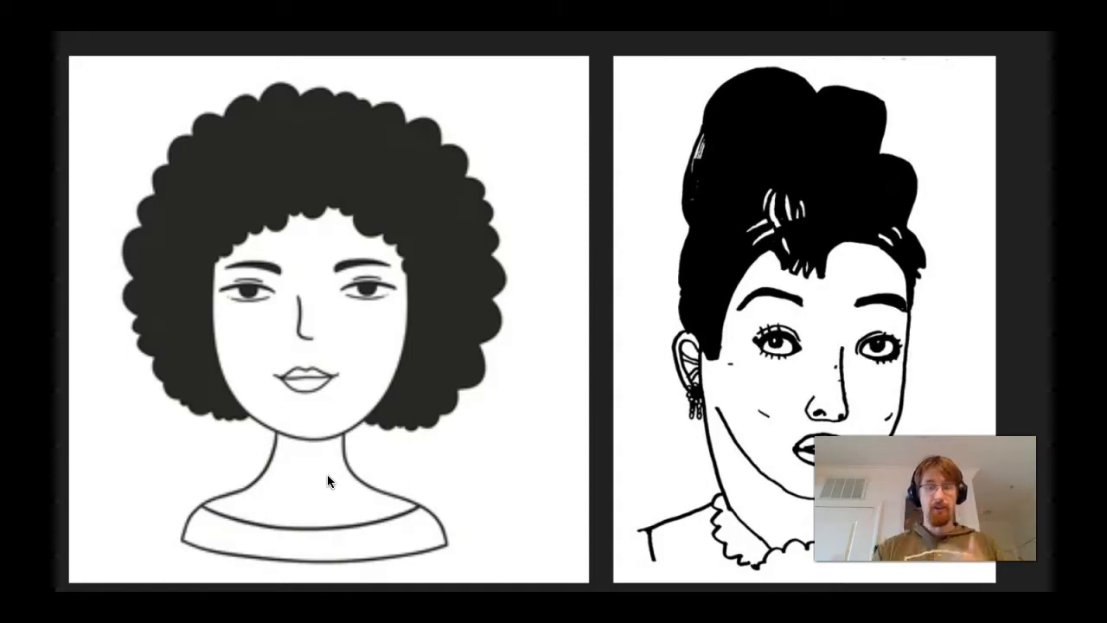
Look through the example black-and-white portrait drawings in the slideshow and exit the presentation
key("Right")
left_click(348, 472)
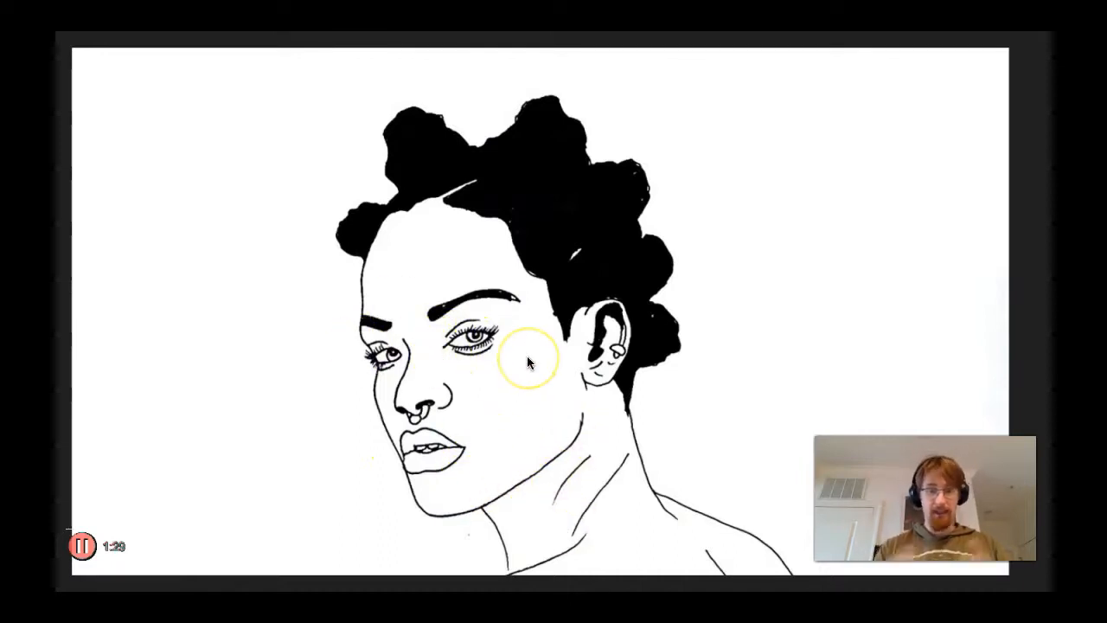
key("Right")
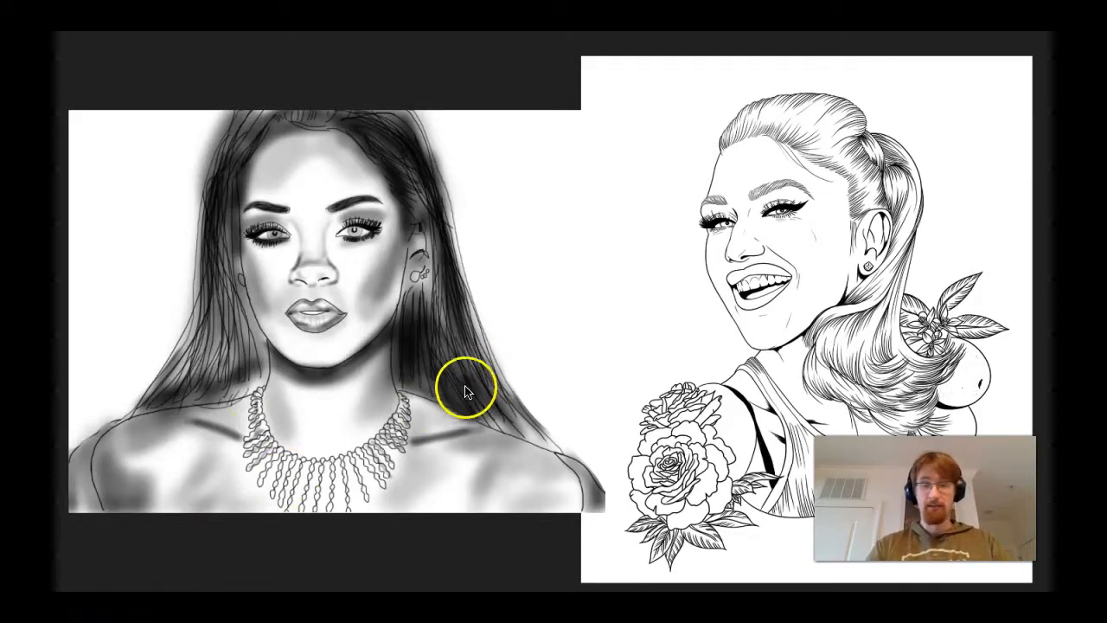
key("Escape")
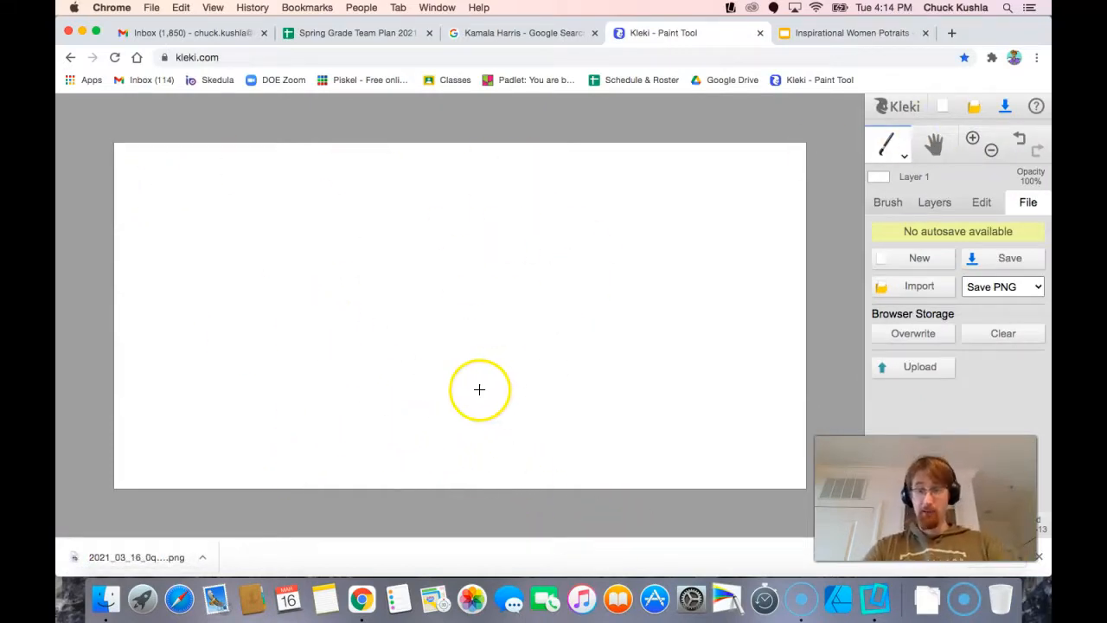
left_click(879, 371)
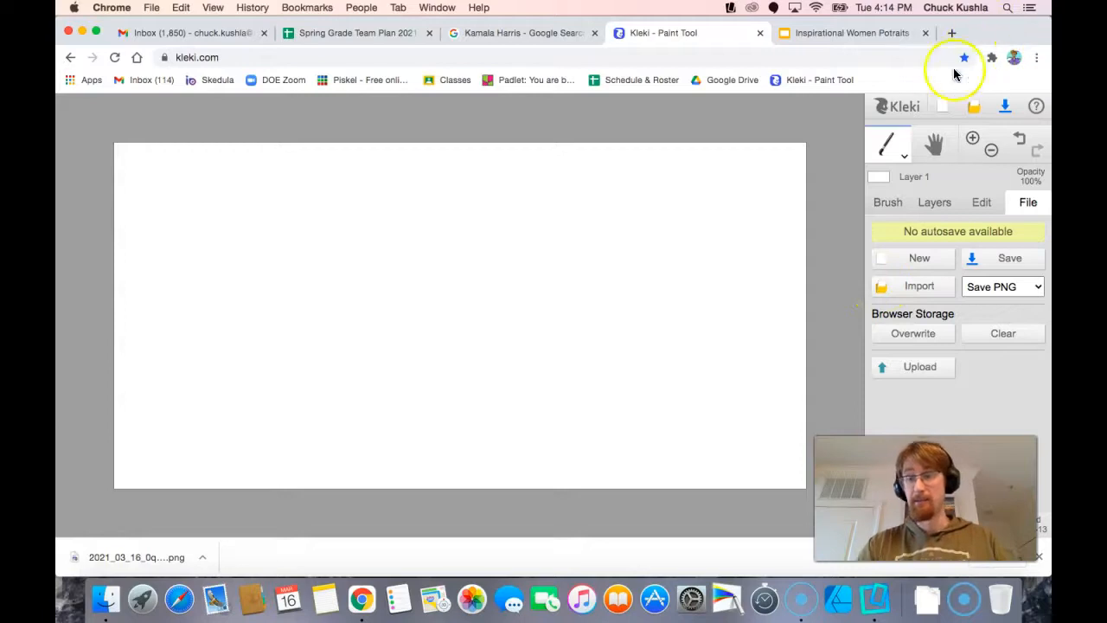
Create a new blank white image 1000 px wide and 1000 px high
left_click(942, 110)
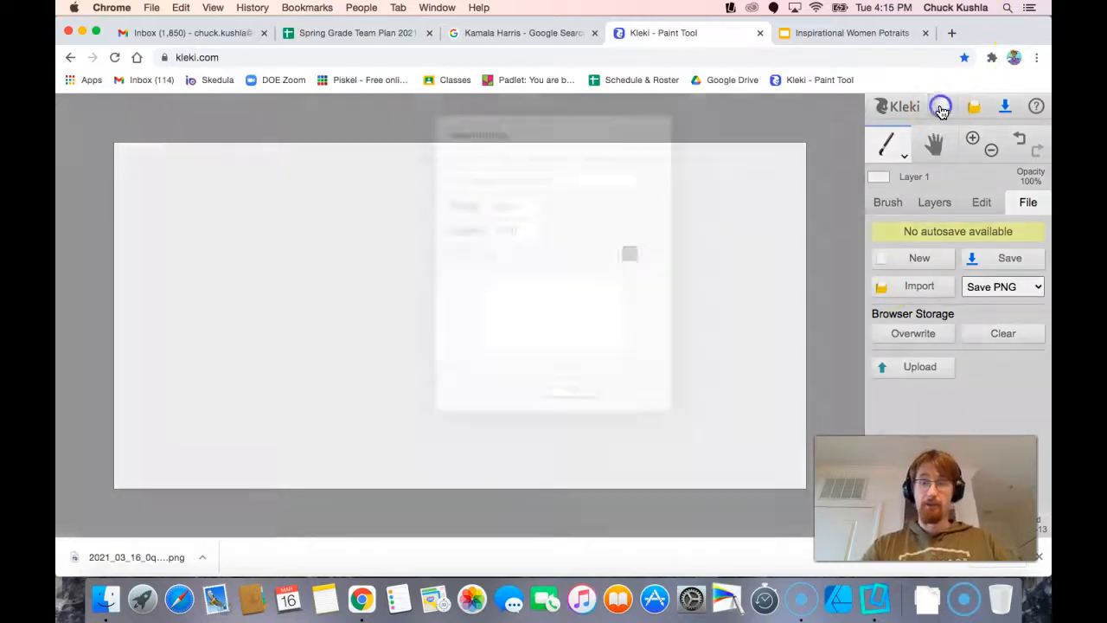
double_click(503, 208)
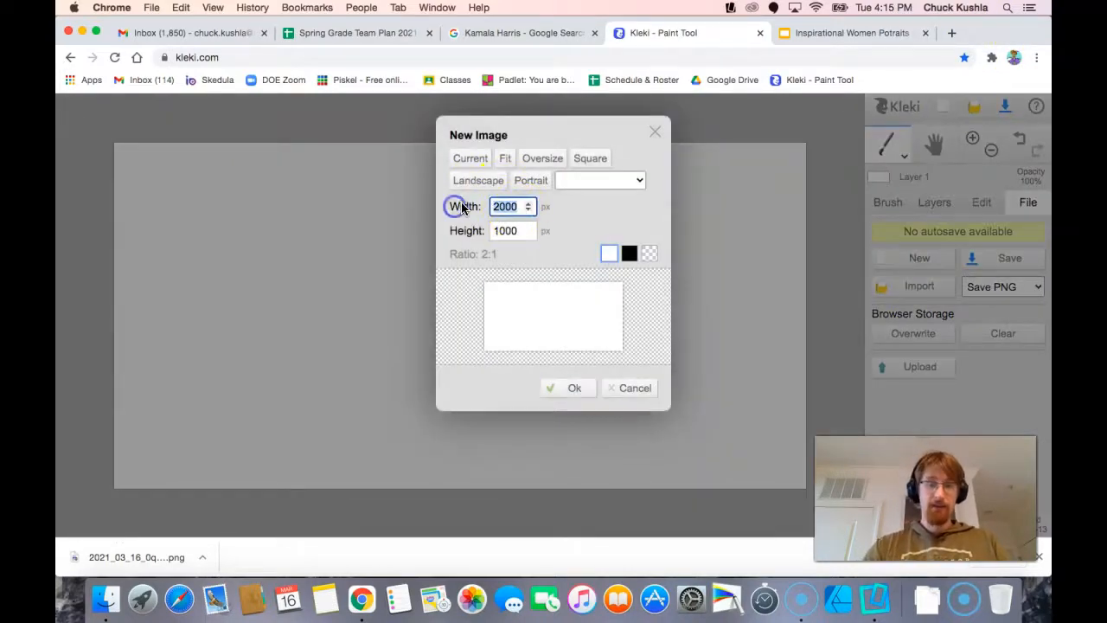
type("1000")
key("Tab")
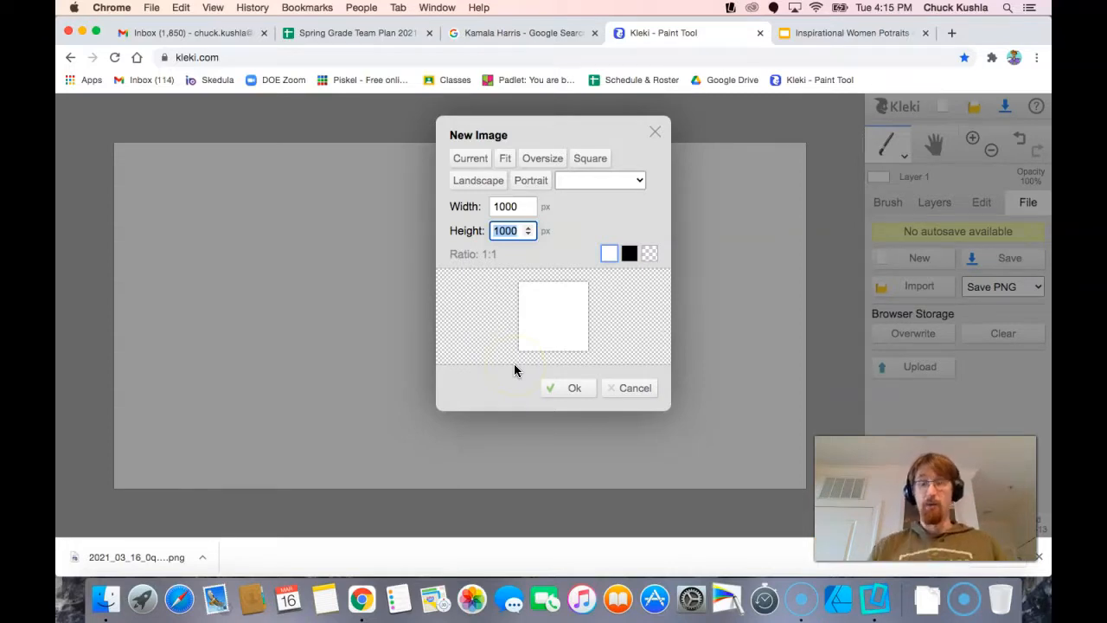
left_click(569, 389)
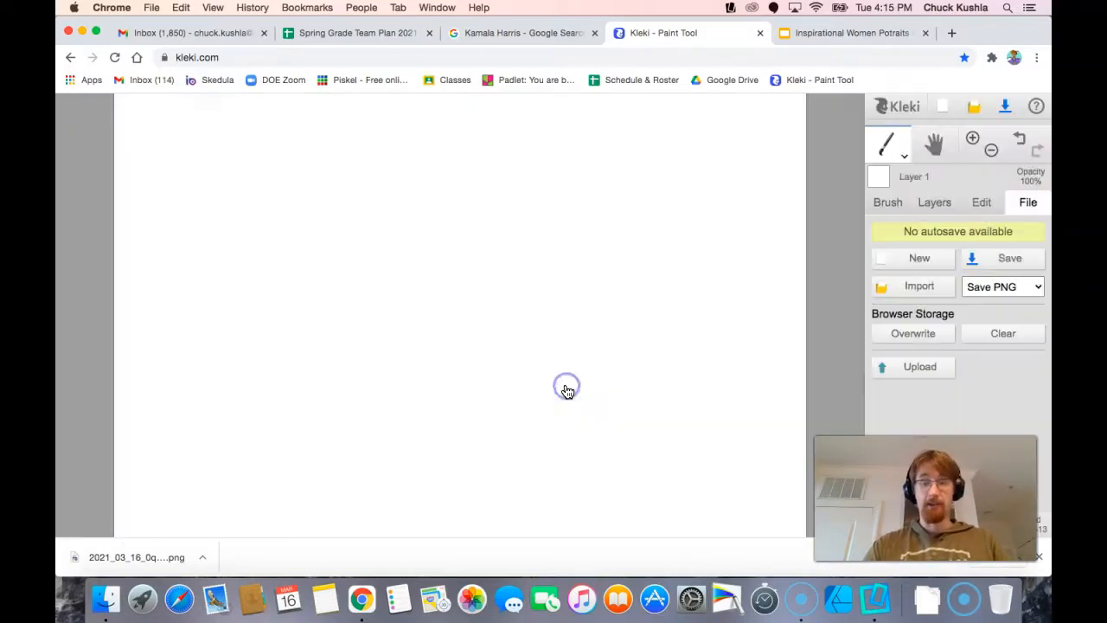
left_click(983, 149)
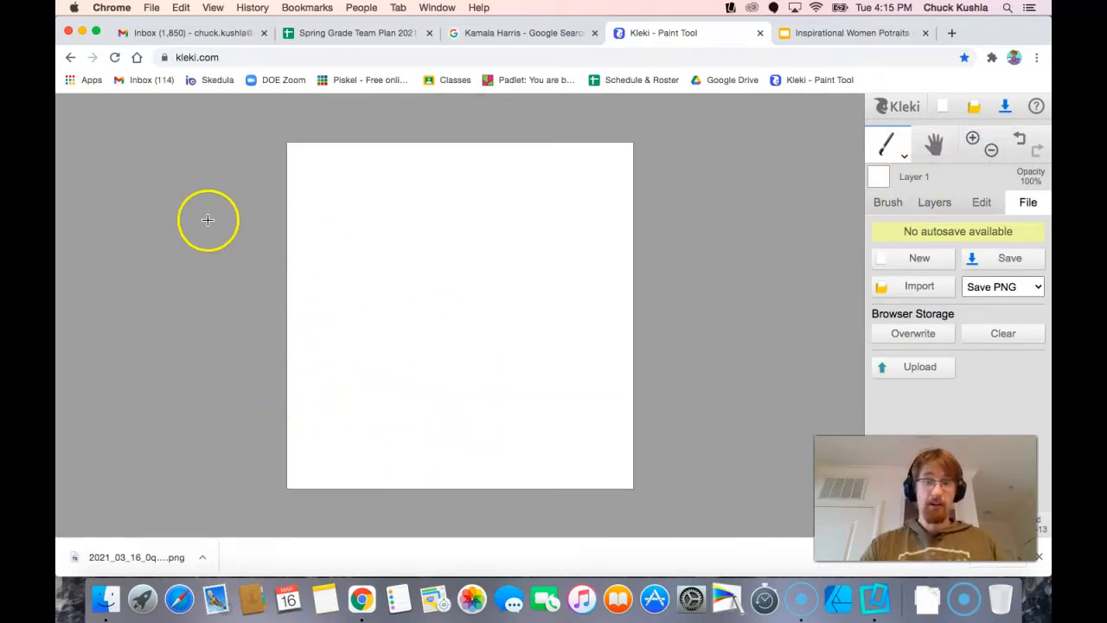
Switch to the Google Images results and copy the enlarged official portrait of Kamala Harris
left_click(481, 34)
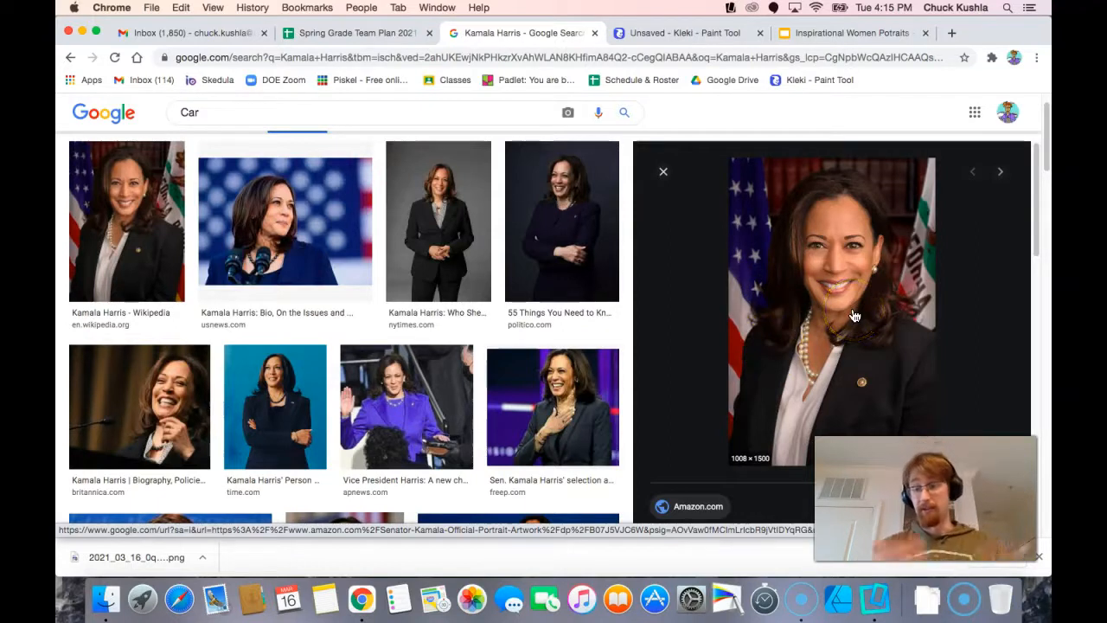
right_click(814, 271)
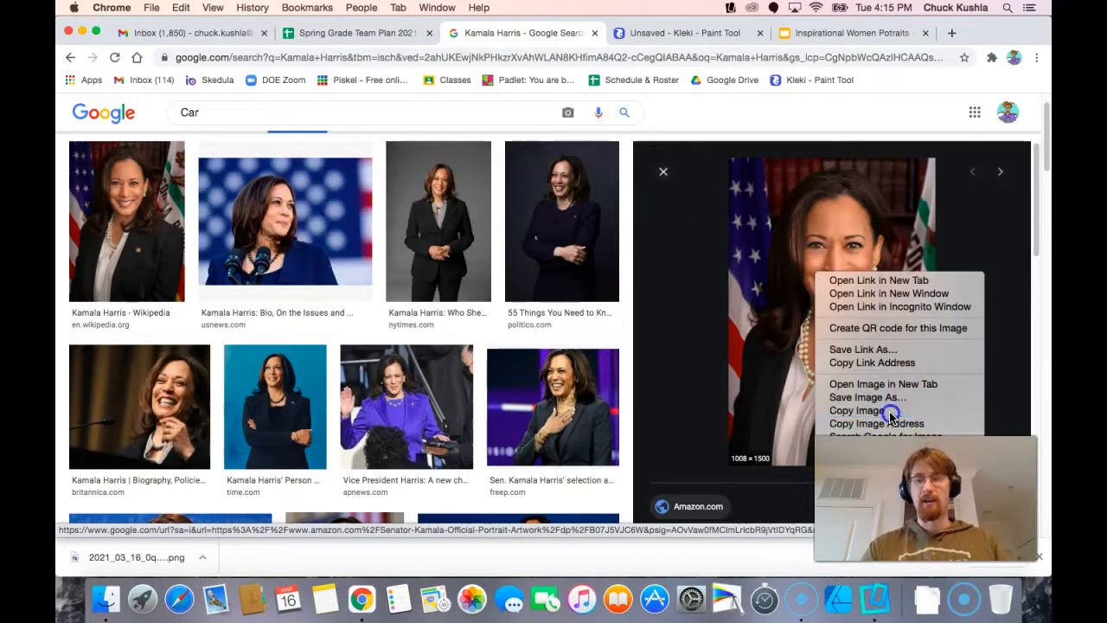
left_click(891, 416)
Switch to Kleki, paste the copied portrait and choose to import it as a layer
left_click(662, 33)
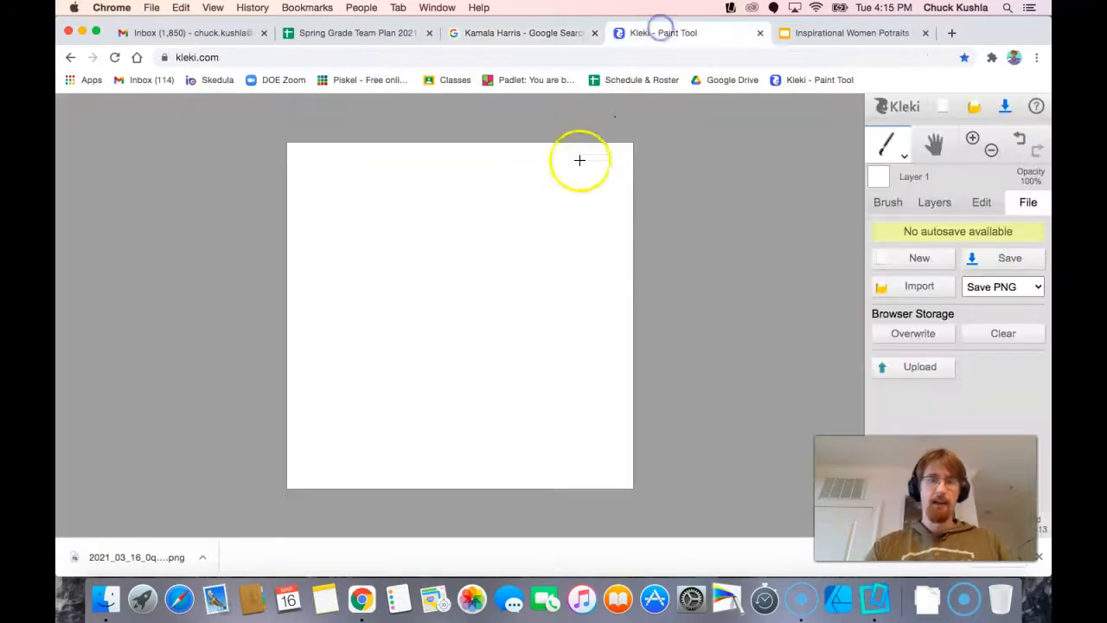
right_click(397, 245)
right_click(347, 234)
right_click(437, 258)
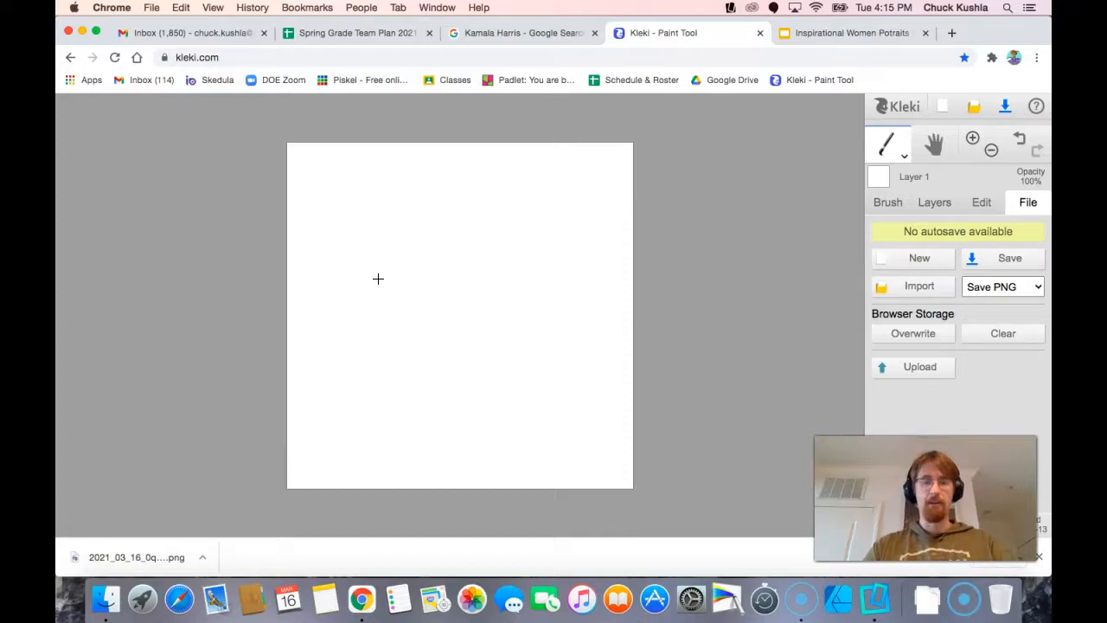
key("super+v")
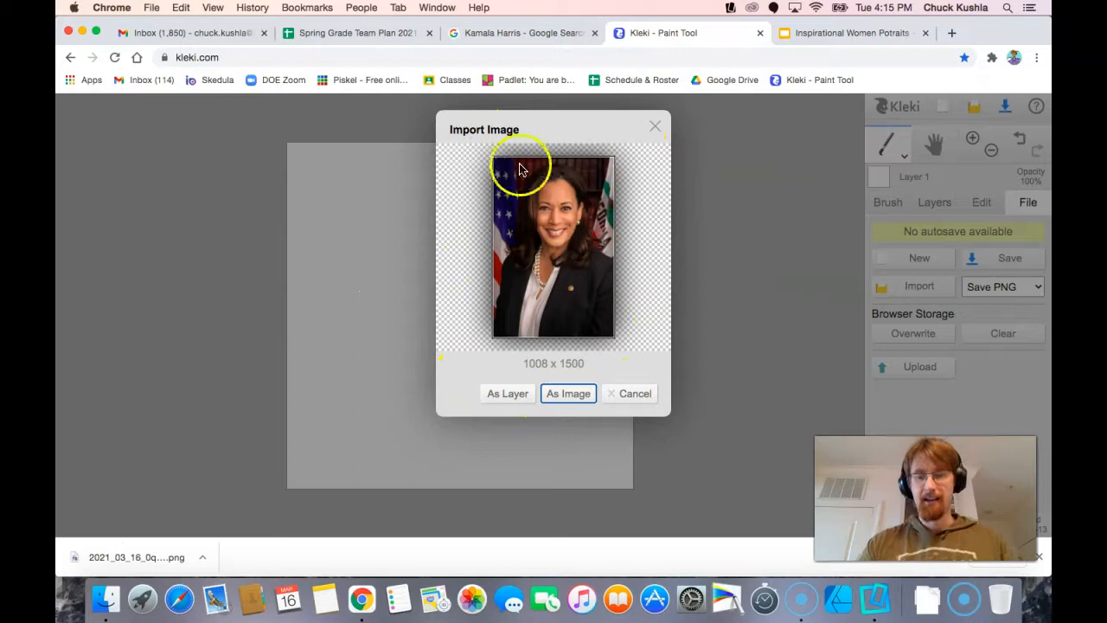
left_click(506, 395)
Enlarge the imported portrait and centre it so the head and shoulders nearly fill the square canvas, and accept the placement
left_click_drag(554, 272, 557, 328)
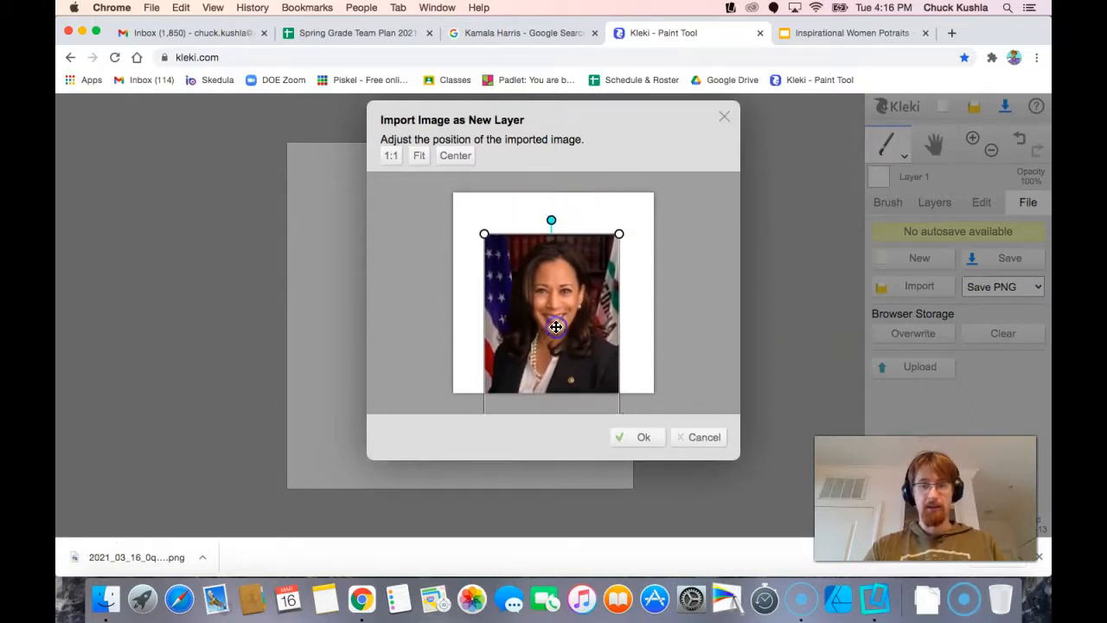
left_click_drag(484, 233, 445, 203)
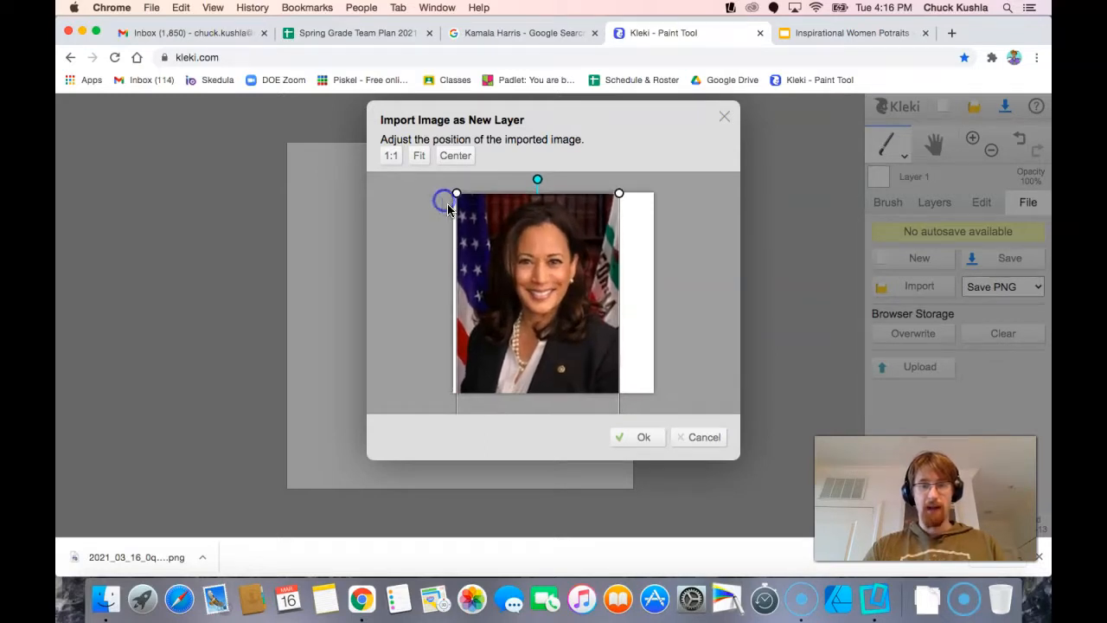
left_click_drag(542, 278, 558, 279)
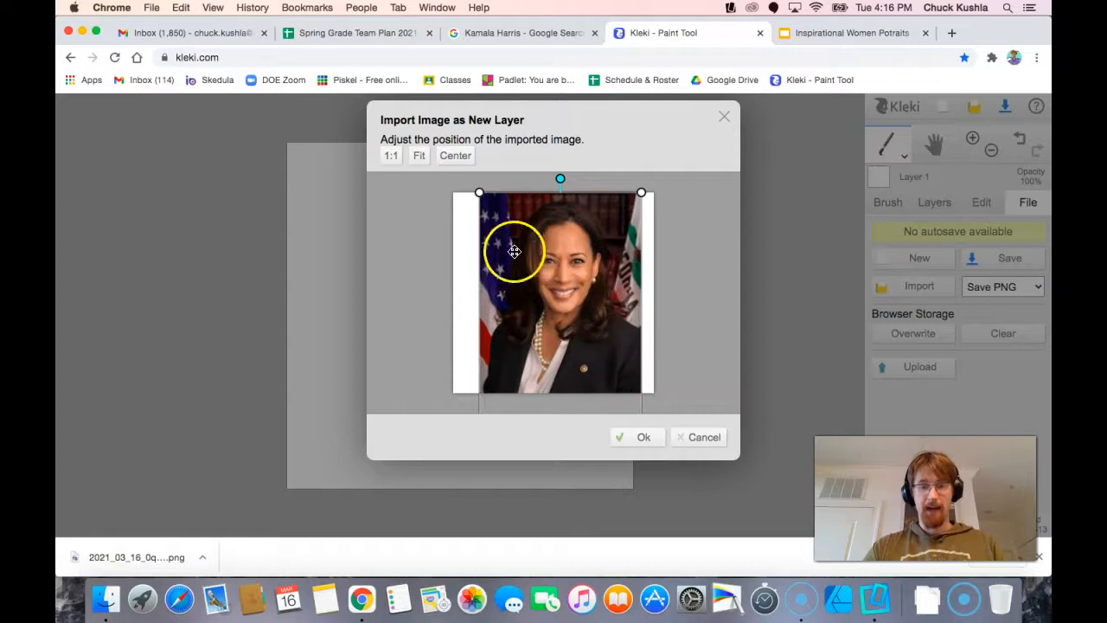
left_click_drag(478, 189, 458, 178)
left_click_drag(506, 270, 536, 311)
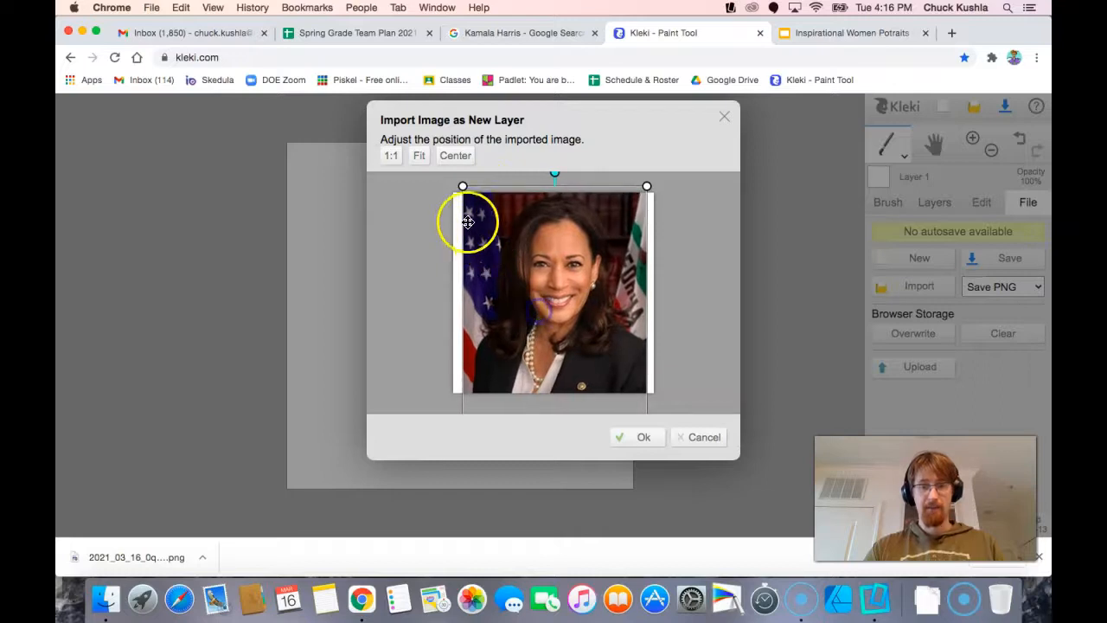
left_click_drag(461, 184, 465, 186)
left_click_drag(518, 245, 534, 272)
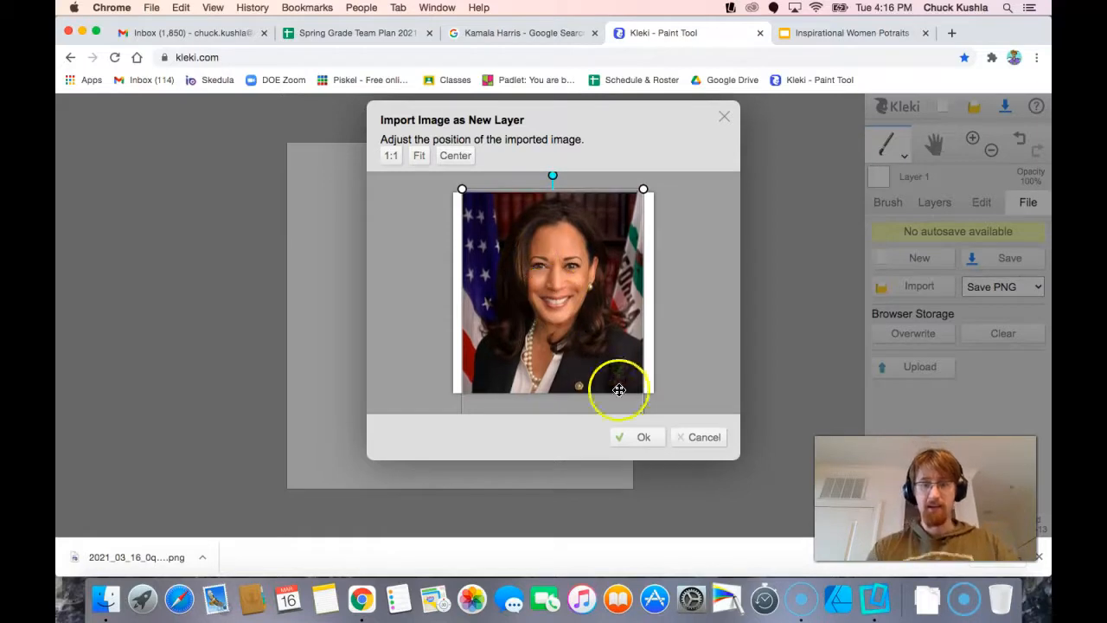
left_click(639, 439)
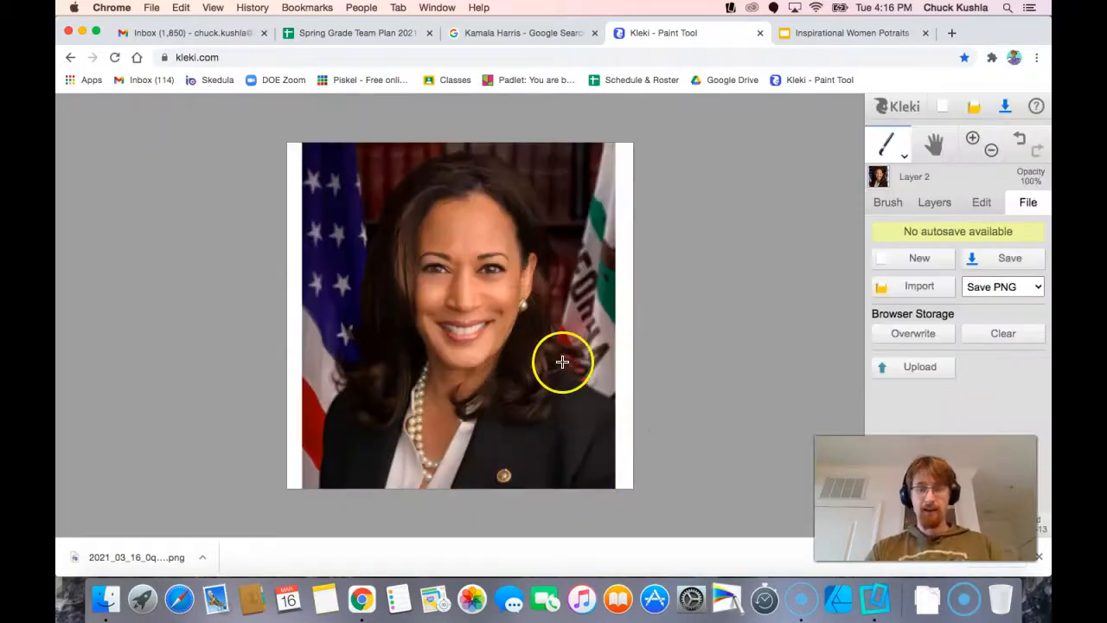
Rename the blank white layer as Background and the portrait layer as Photo
left_click(927, 208)
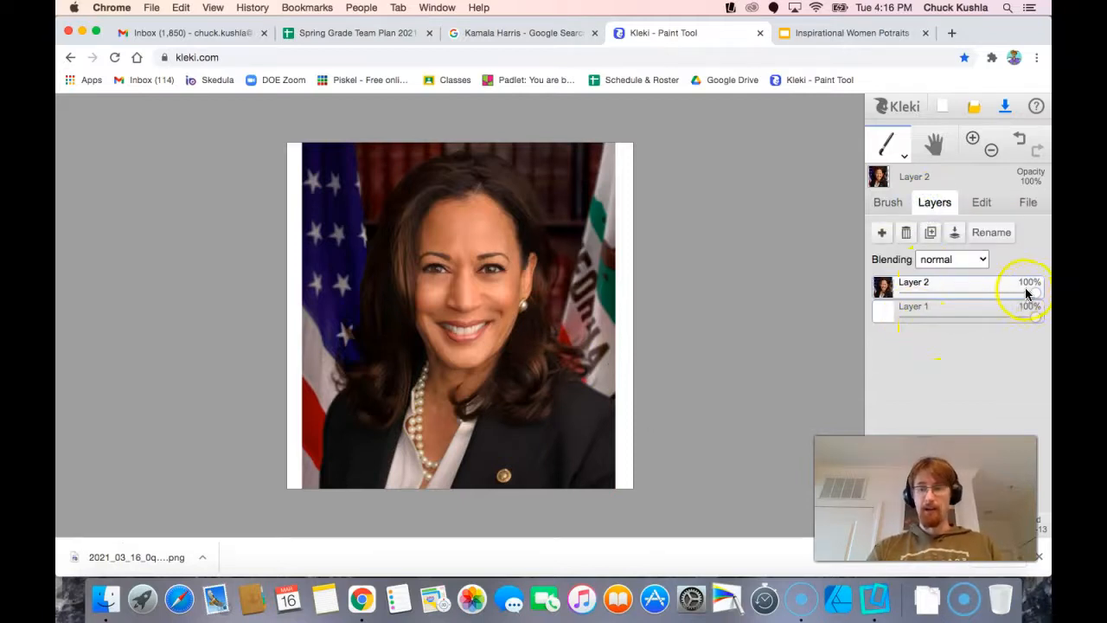
mouse_move(1035, 291)
left_mouse_down()
mouse_move(907, 292)
mouse_move(1008, 292)
mouse_move(1047, 275)
left_mouse_up()
left_click(915, 308)
double_click(916, 309)
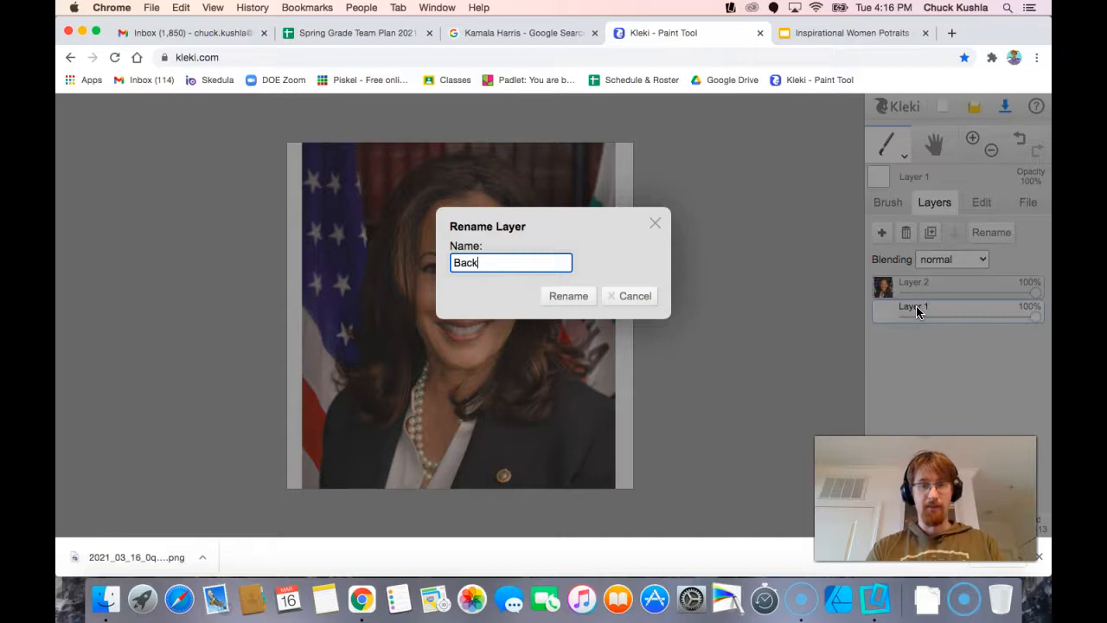
left_click(574, 297)
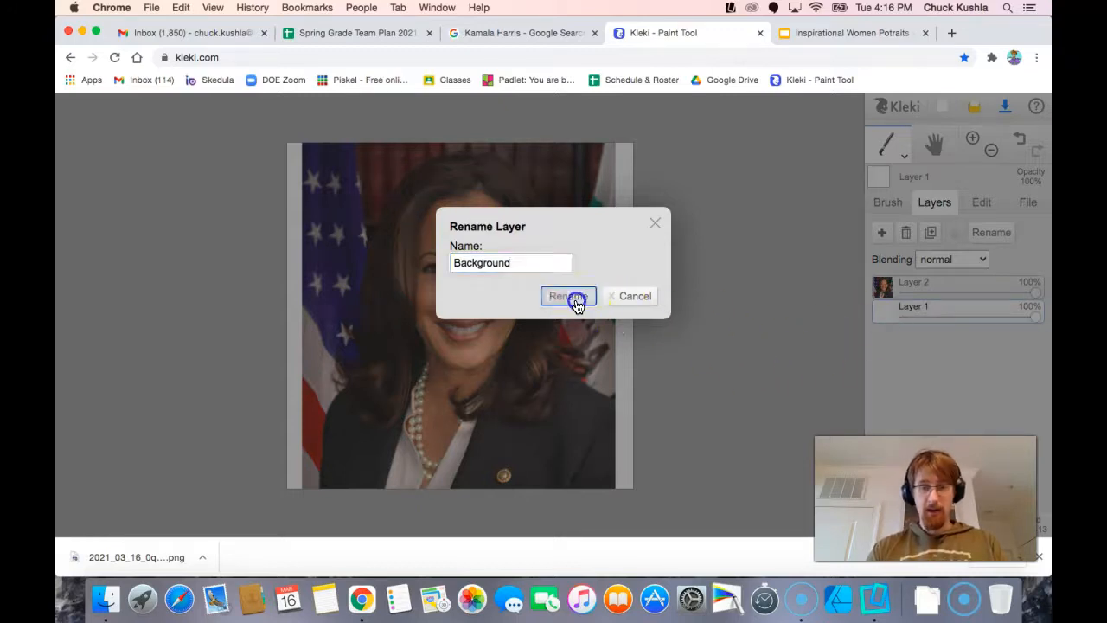
double_click(919, 290)
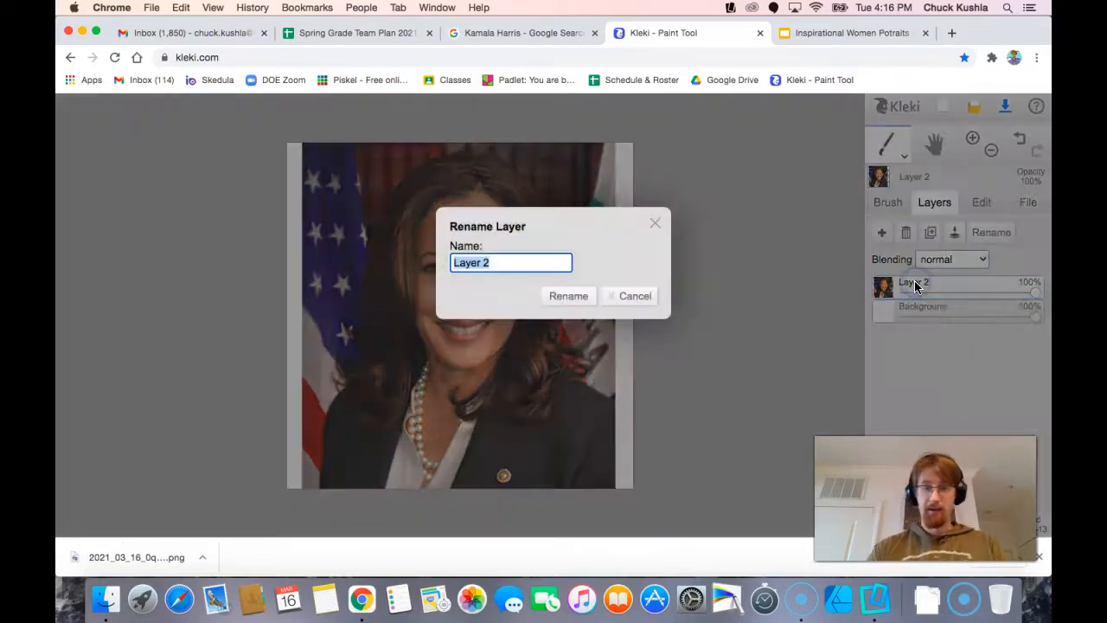
key("Return")
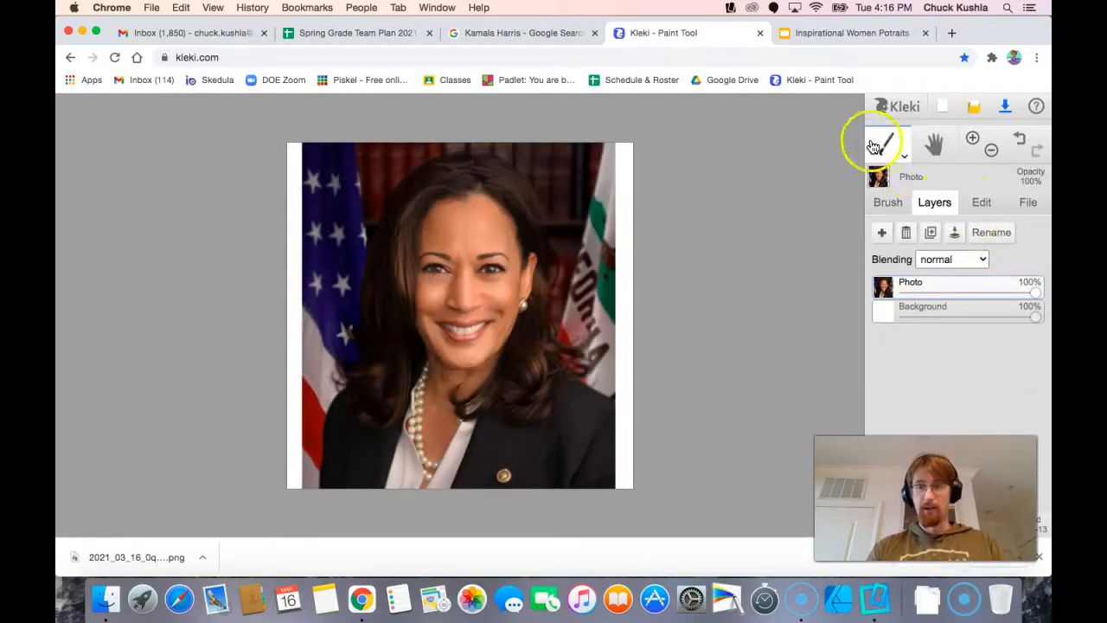
Add a new empty layer above the Photo layer and name it Outline
mouse_move(566, 206)
left_mouse_down()
mouse_move(556, 261)
mouse_move(594, 387)
left_mouse_up()
key("ctrl+z")
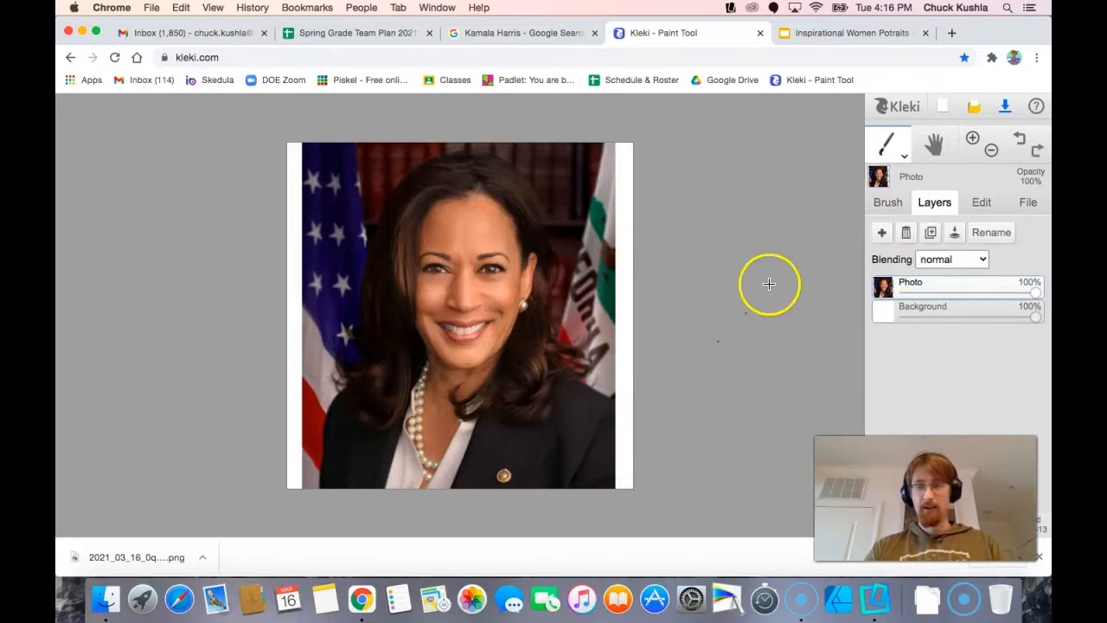
left_click(882, 234)
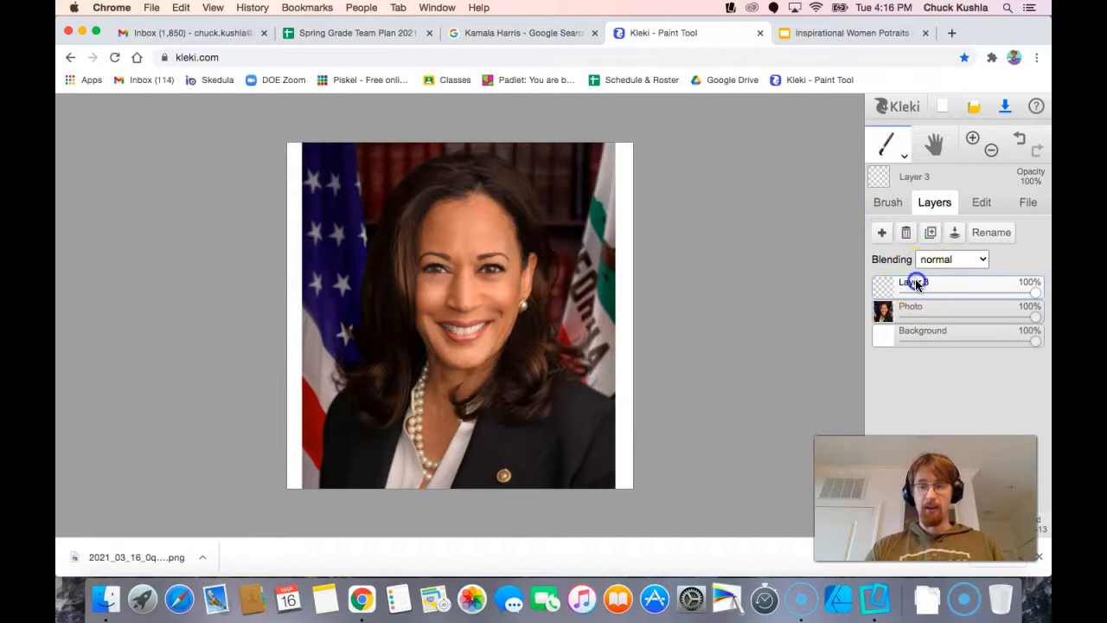
double_click(915, 283)
type("Outli")
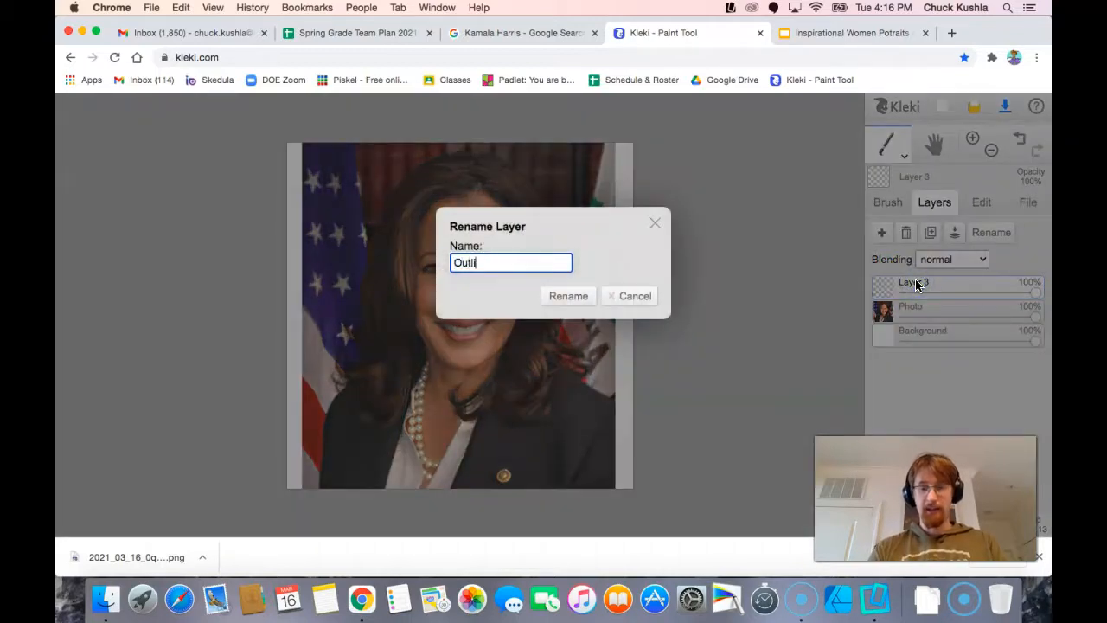
type("ne")
key("Return")
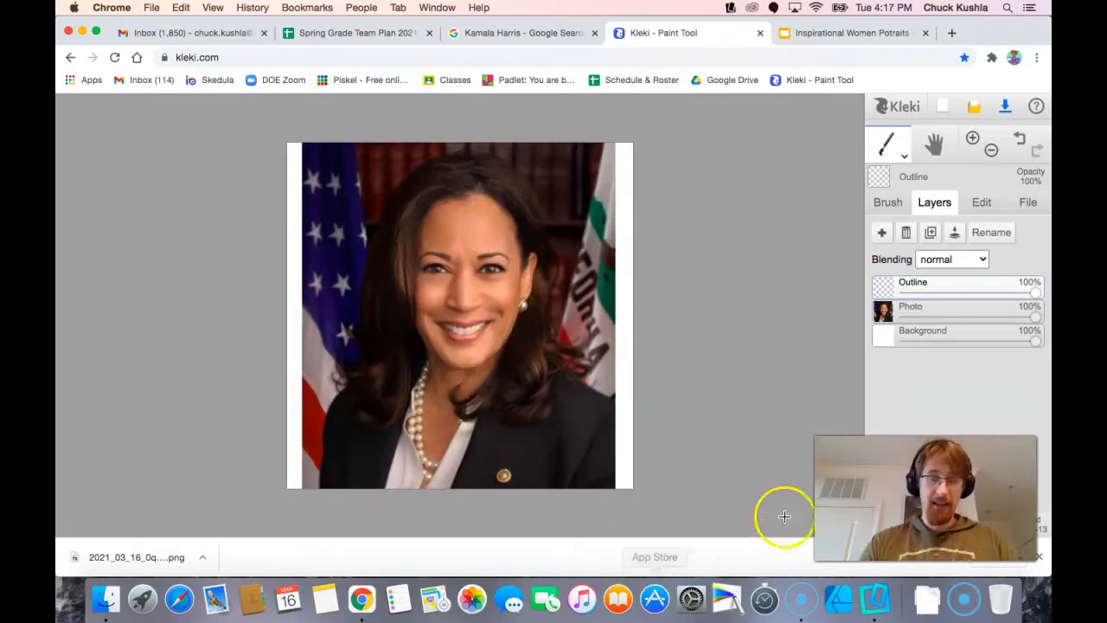
Lower the Photo layer's opacity to about 70%
left_click_drag(1035, 317, 1015, 321)
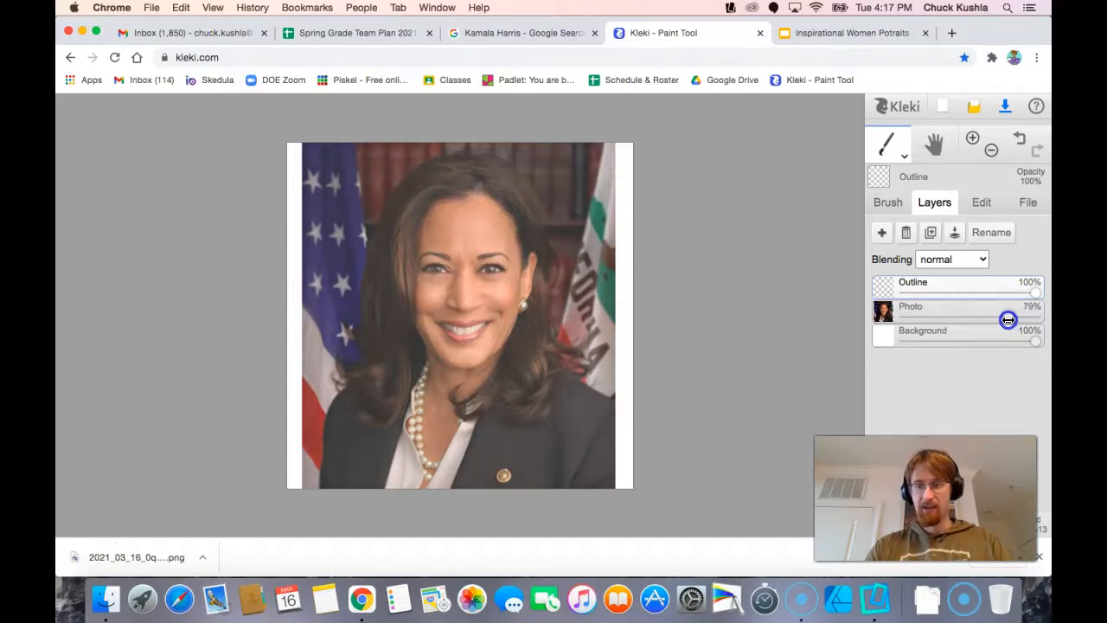
left_click_drag(1005, 319, 1001, 318)
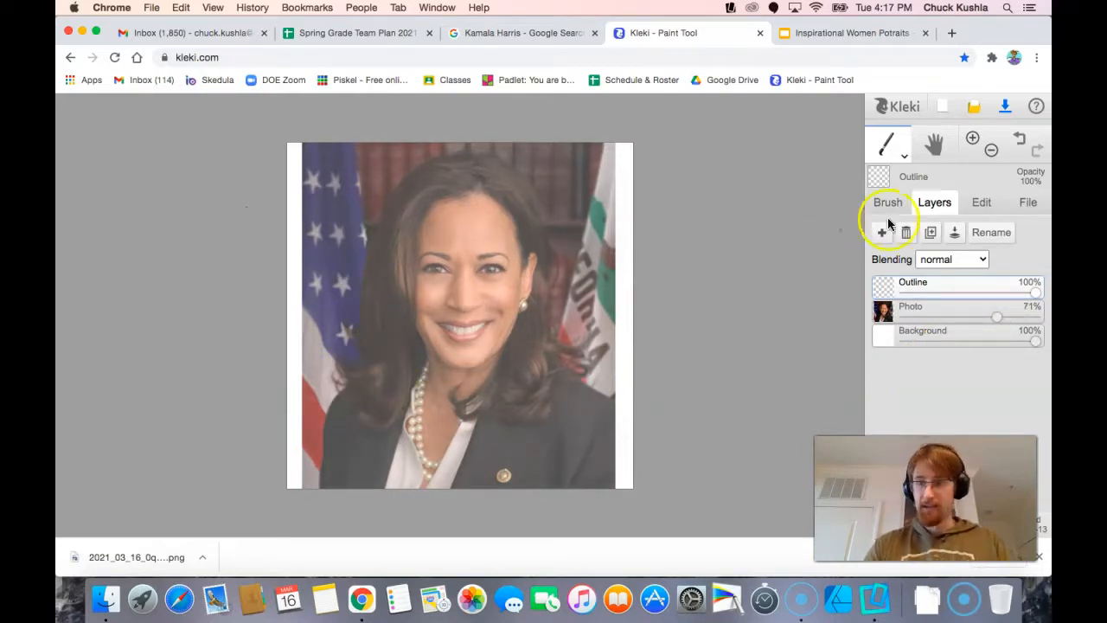
Zoom in on the portrait and examine the face, from the mouth up to the hairline
left_click(962, 143)
left_click_drag(722, 292, 677, 400)
left_click_drag(667, 338, 665, 388)
left_click_drag(479, 178, 464, 147)
left_click_drag(509, 306, 484, 185)
left_click_drag(518, 332, 519, 306)
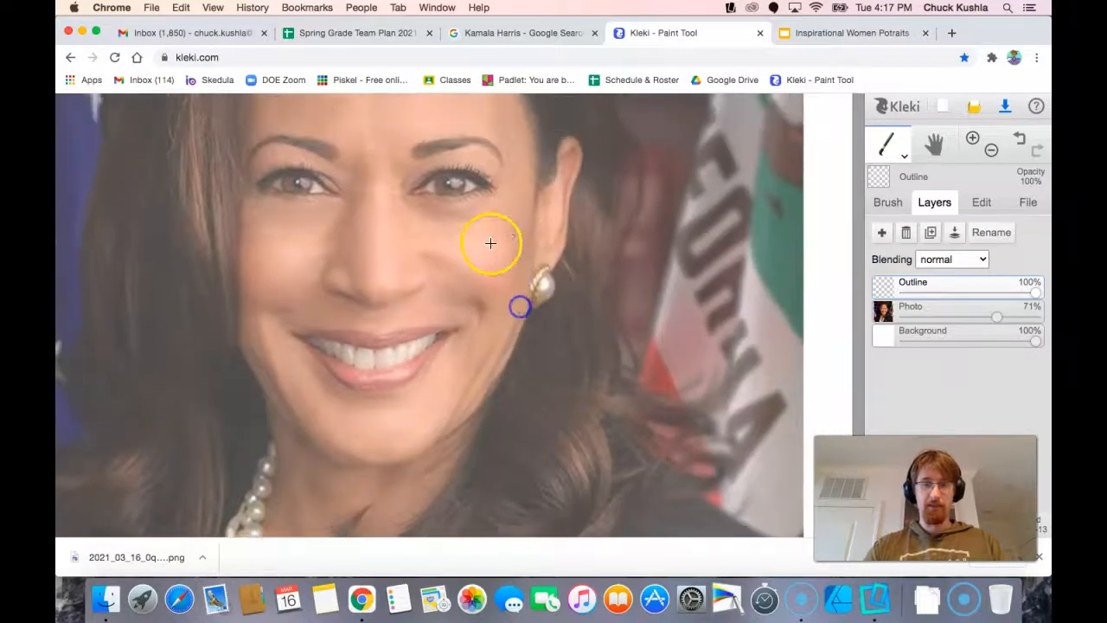
left_click_drag(444, 294, 452, 345)
left_click_drag(454, 233, 460, 291)
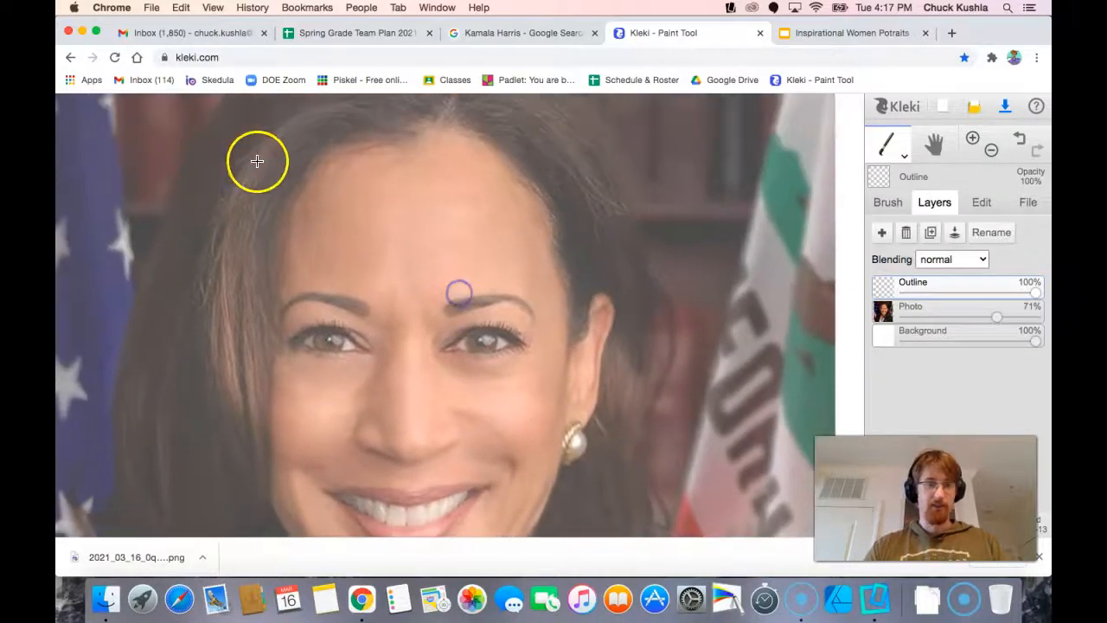
Undo the test stroke on the forehead, then set the brush colour to black and the stabilizer to 2
left_click_drag(390, 138, 397, 148)
key("super+z")
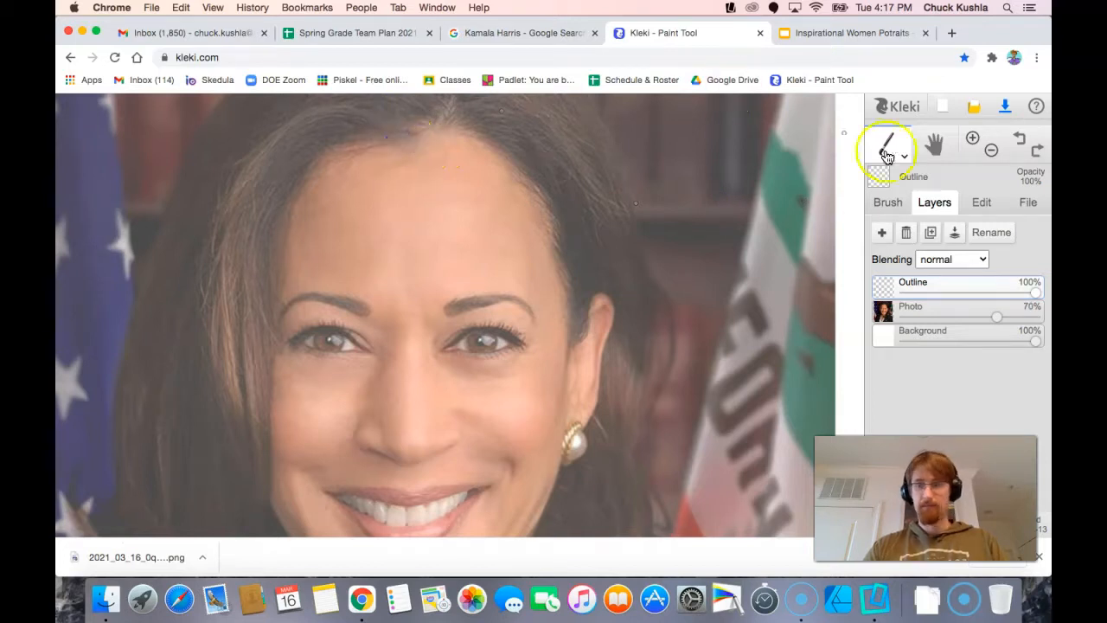
left_click(884, 203)
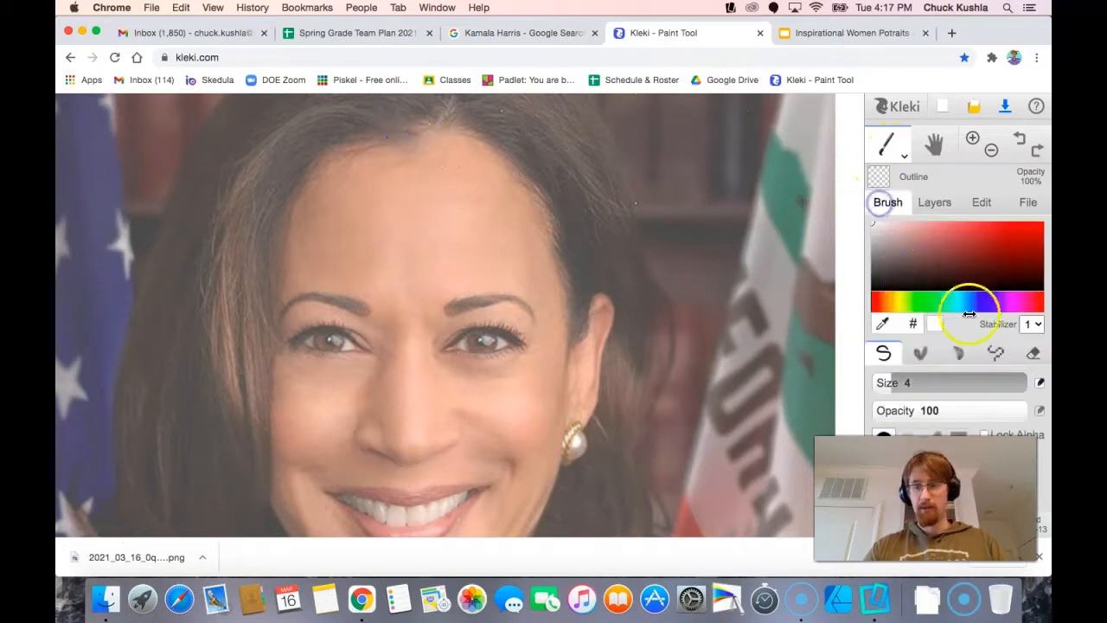
left_click(1031, 323)
left_click(1029, 339)
Try tracing the hairline and the side of the face down to the earring with the size 4 pen brush
left_click_drag(397, 147, 397, 147)
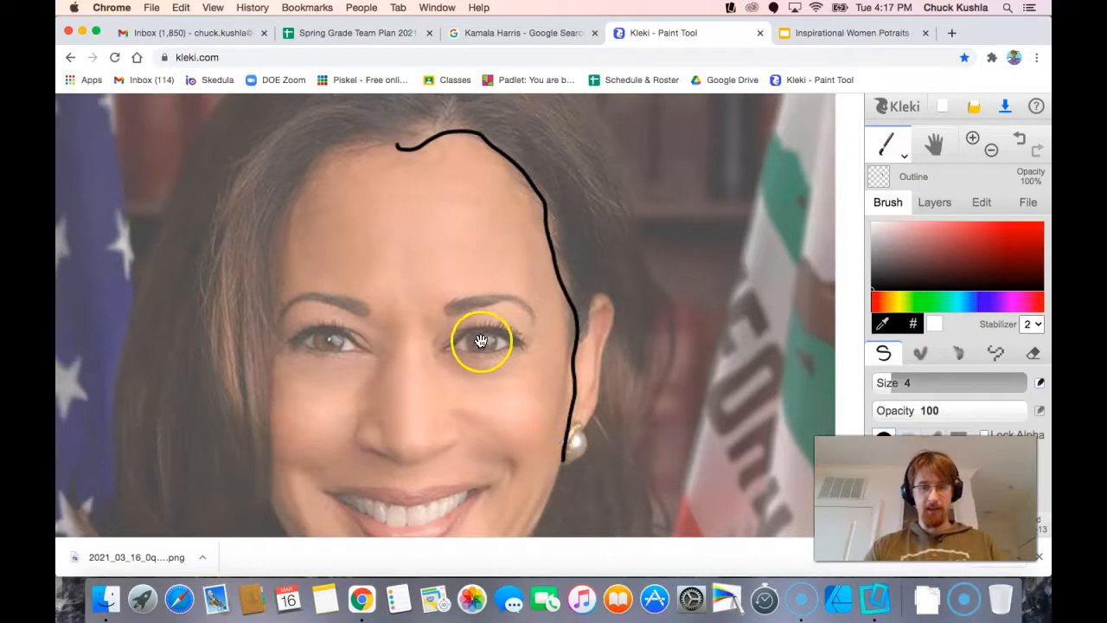
left_click_drag(462, 413, 507, 291)
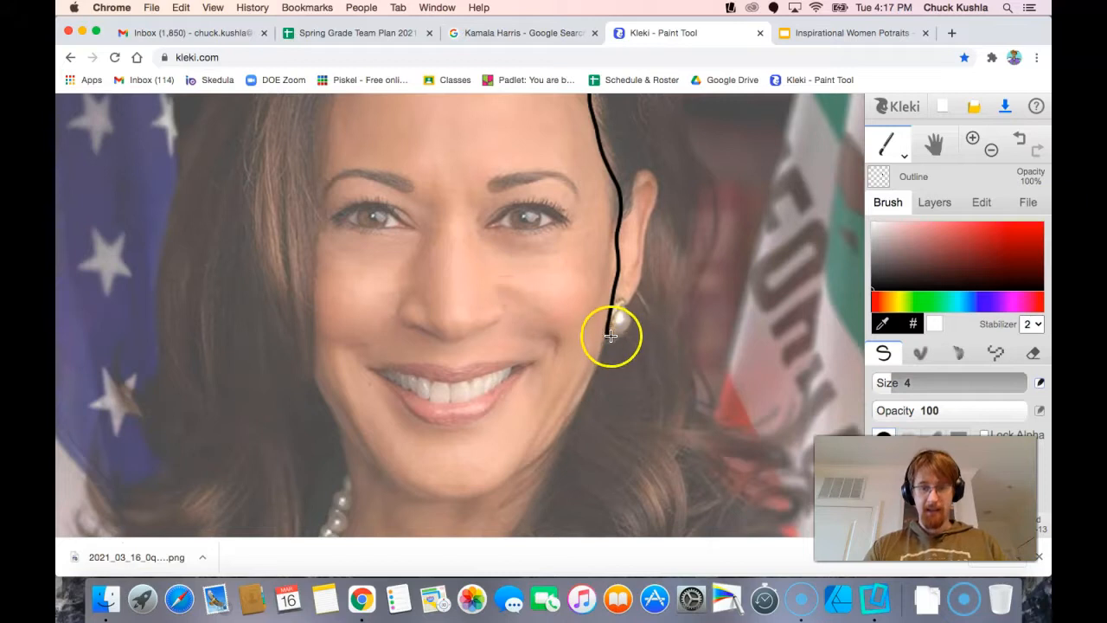
key("super+z")
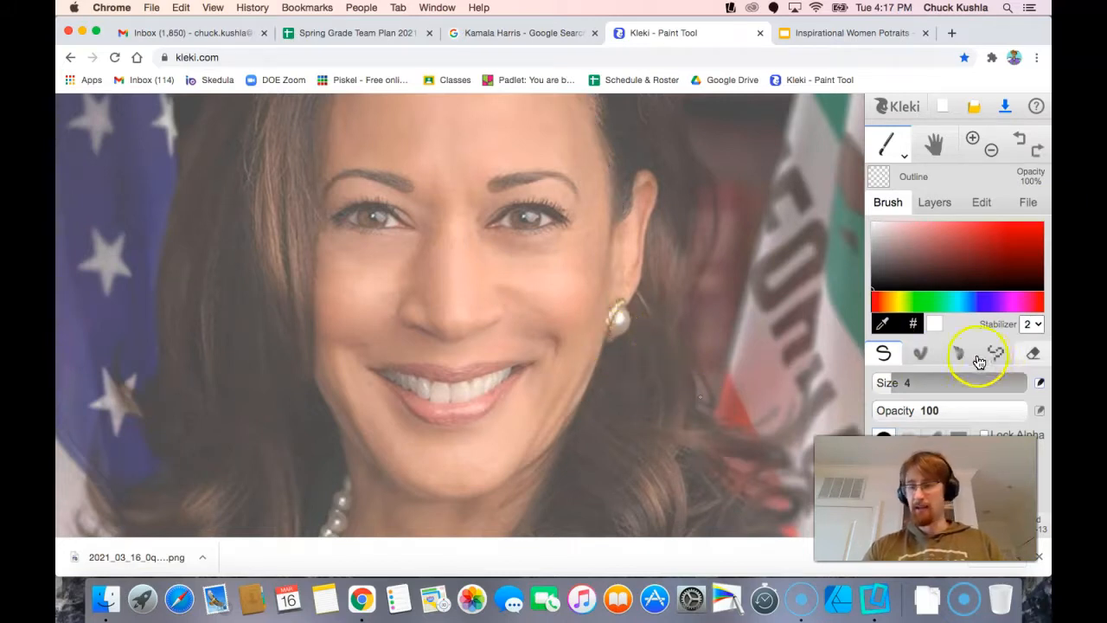
Trace the hairline across the forehead and down to the earring with the sketchy brush at size 1 and opacity 20
left_click(961, 353)
scroll(637, 299, "up", 5)
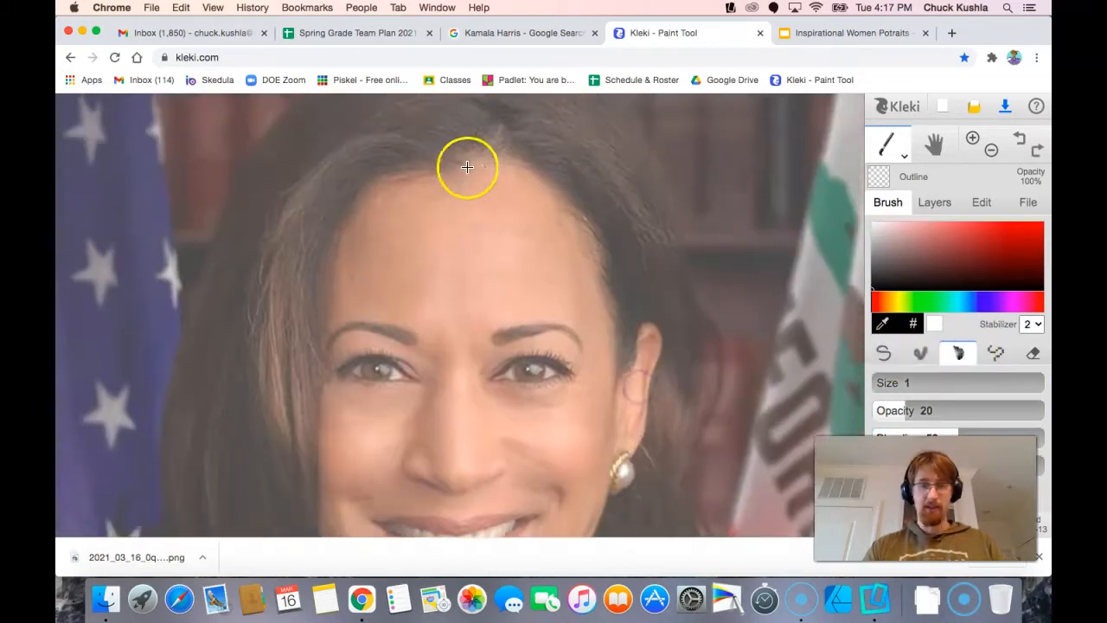
left_click_drag(434, 175, 454, 172)
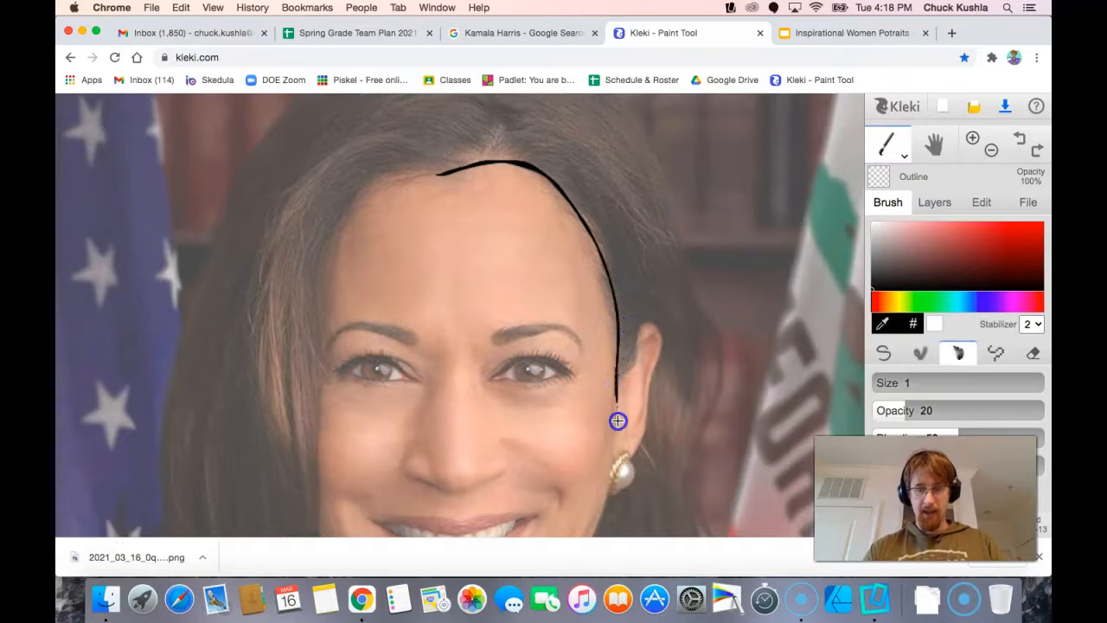
left_click_drag(607, 506, 607, 507)
left_click_drag(585, 292, 573, 339)
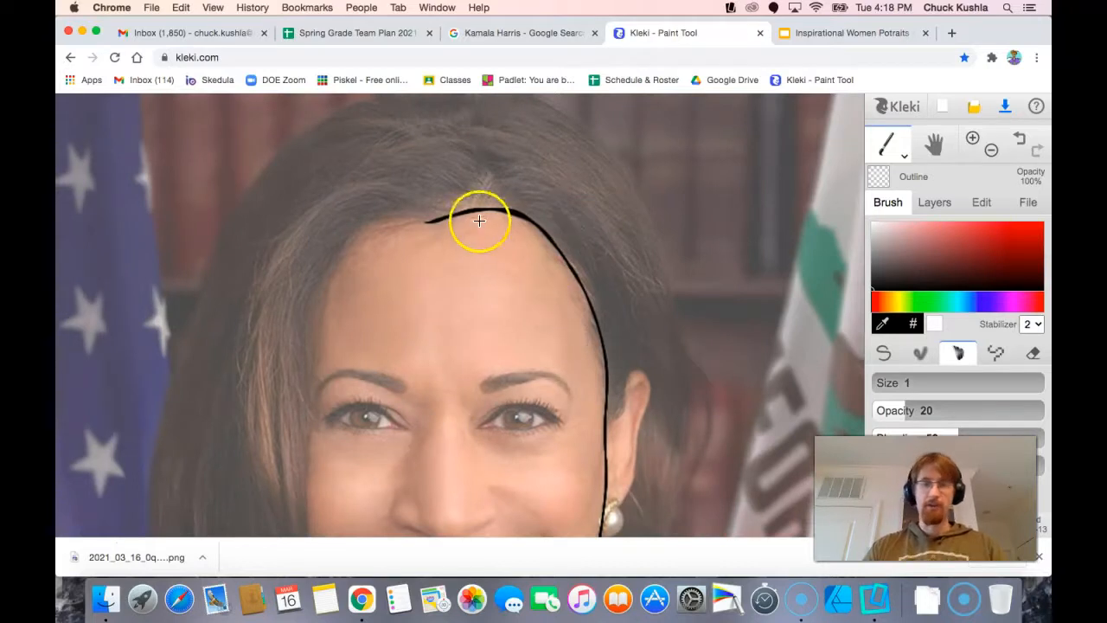
mouse_move(431, 221)
left_mouse_down()
mouse_move(398, 211)
mouse_move(345, 237)
left_mouse_up()
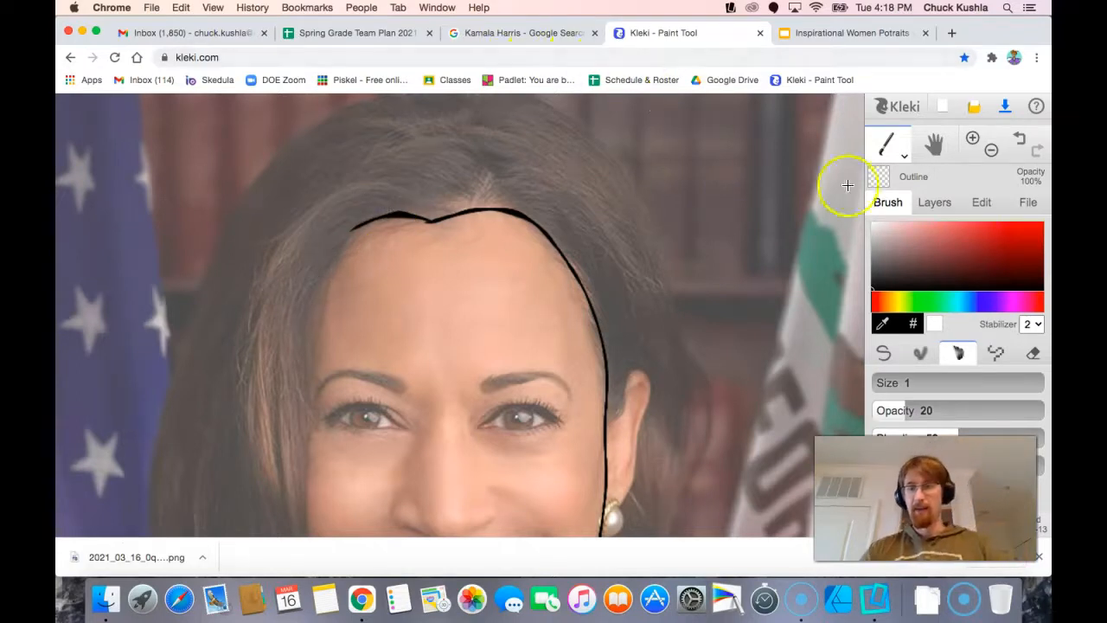
Try a stroke on the Photo layer beside the ear, and return to the Outline layer
left_click(941, 211)
left_click(934, 309)
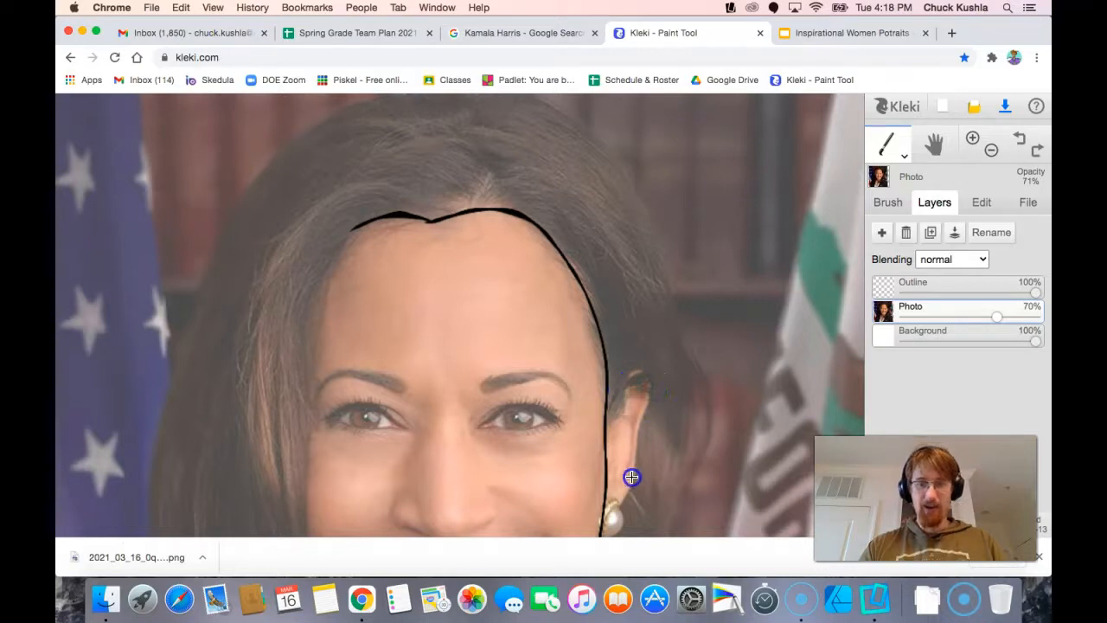
left_click(934, 286)
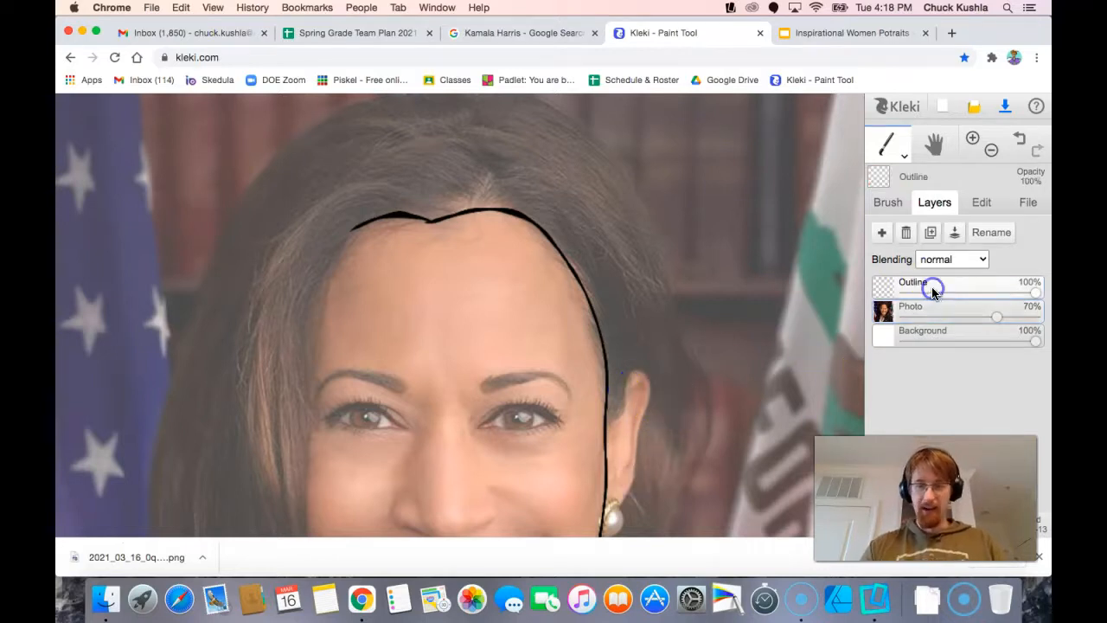
Trace the rest of the face contour from the temple down the cheek and around the chin to the earring
mouse_move(348, 240)
left_mouse_down()
mouse_move(452, 212)
mouse_move(497, 186)
left_mouse_up()
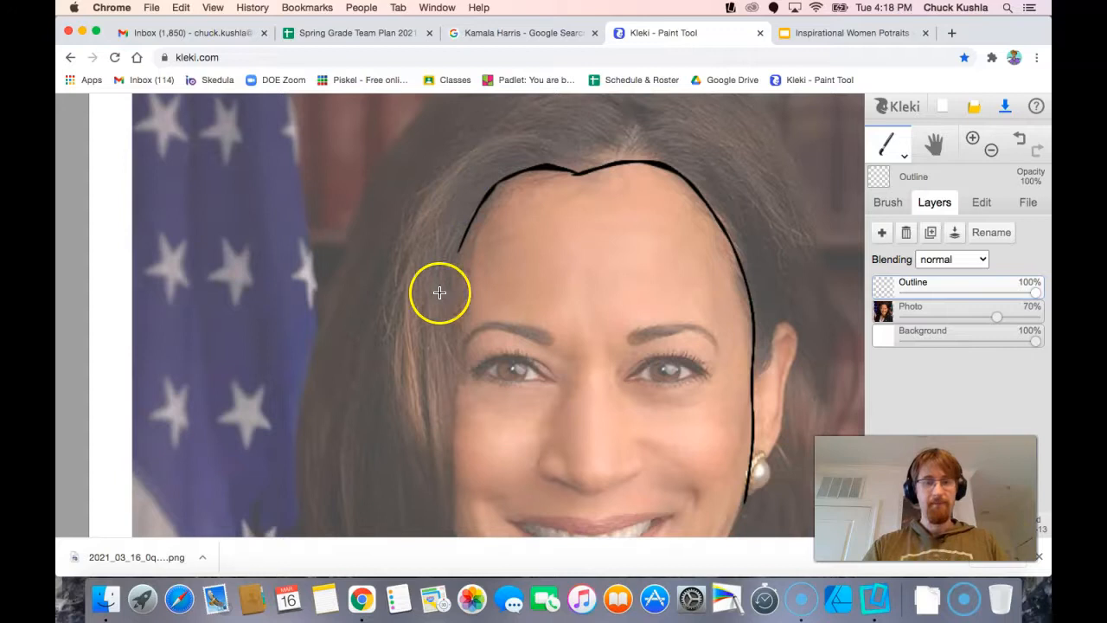
scroll(499, 374, "down", 10)
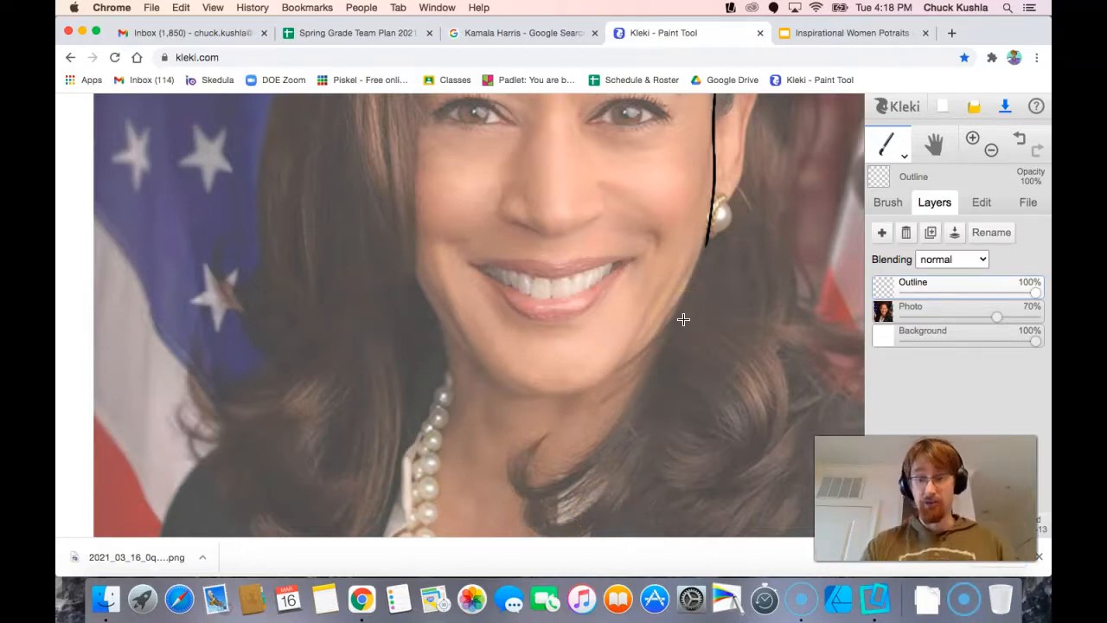
scroll(461, 217, "up", 8)
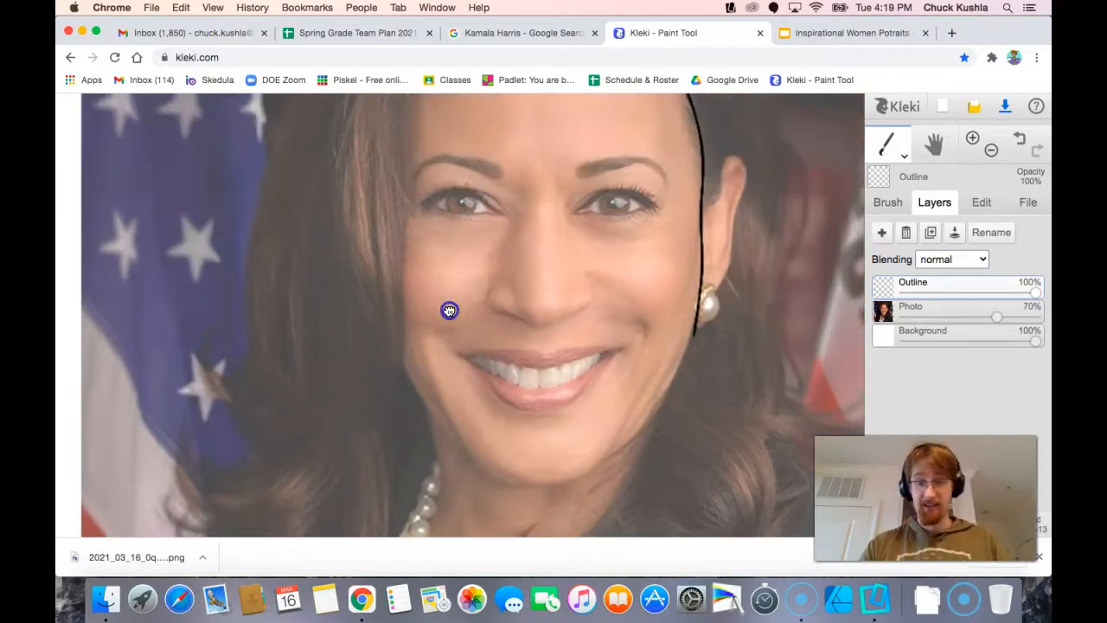
left_click_drag(388, 208, 386, 482)
left_click_drag(449, 415, 467, 242)
mouse_move(403, 309)
left_mouse_down()
mouse_move(466, 395)
mouse_move(541, 428)
mouse_move(631, 383)
mouse_move(694, 284)
left_mouse_up()
left_click_drag(548, 219, 553, 352)
mouse_move(707, 400)
left_mouse_down()
mouse_move(743, 347)
mouse_move(720, 480)
left_mouse_up()
Outline the visible ear and the sides of the neck below the jaw
left_click_drag(719, 480, 766, 376)
left_click_drag(787, 296, 792, 251)
left_click_drag(604, 446, 665, 185)
left_click_drag(527, 245, 536, 324)
left_click_drag(761, 245, 704, 357)
left_click_drag(543, 281, 633, 128)
Trace the shirt collar, the jacket neckline and the shoulder edges
mouse_move(617, 159)
left_mouse_down()
mouse_move(575, 354)
mouse_move(614, 465)
mouse_move(724, 321)
mouse_move(619, 512)
left_mouse_up()
left_click_drag(724, 316, 629, 503)
left_click_drag(826, 180, 700, 501)
left_click_drag(504, 154, 645, 149)
mouse_move(460, 500)
left_mouse_down()
mouse_move(475, 360)
mouse_move(541, 213)
left_mouse_up()
left_click_drag(543, 207, 428, 345)
left_click_drag(847, 346, 632, 325)
Trace the dark hair curl in front of the neck and the lower curls resting on the shoulder
left_click(887, 202)
left_click(1032, 353)
left_click(958, 353)
mouse_move(478, 353)
left_mouse_down()
mouse_move(473, 327)
mouse_move(444, 342)
left_mouse_up()
mouse_move(440, 340)
left_mouse_down()
mouse_move(443, 299)
mouse_move(412, 355)
left_mouse_up()
mouse_move(415, 354)
left_mouse_down()
mouse_move(511, 303)
mouse_move(514, 373)
left_mouse_up()
left_click_drag(530, 324, 706, 373)
mouse_move(654, 215)
left_mouse_down()
mouse_move(645, 321)
mouse_move(625, 340)
left_mouse_up()
left_click_drag(701, 371, 731, 269)
left_click_drag(715, 258, 629, 468)
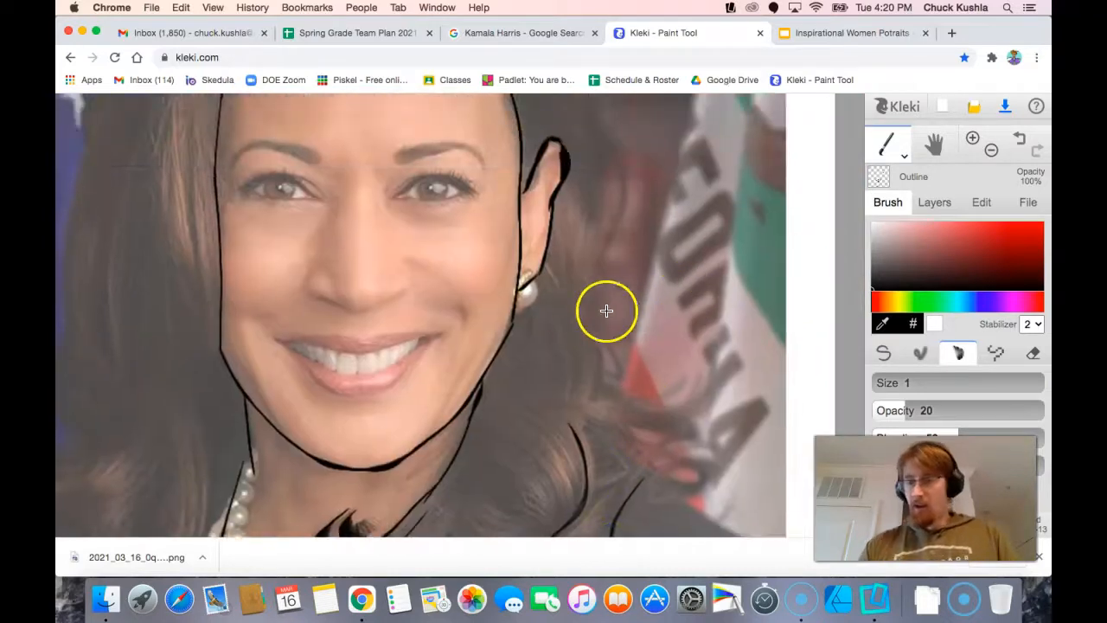
Trace the hair curl flipping outward above the shoulder on the ear side
left_click_drag(605, 312, 635, 287)
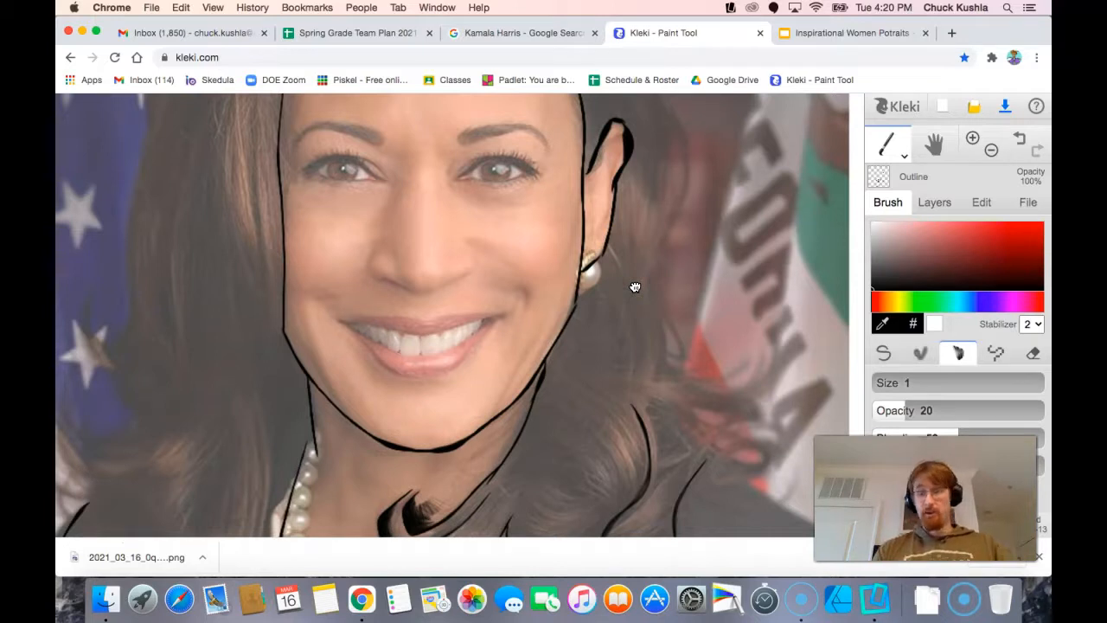
left_click_drag(622, 341, 541, 333)
left_click_drag(592, 302, 588, 403)
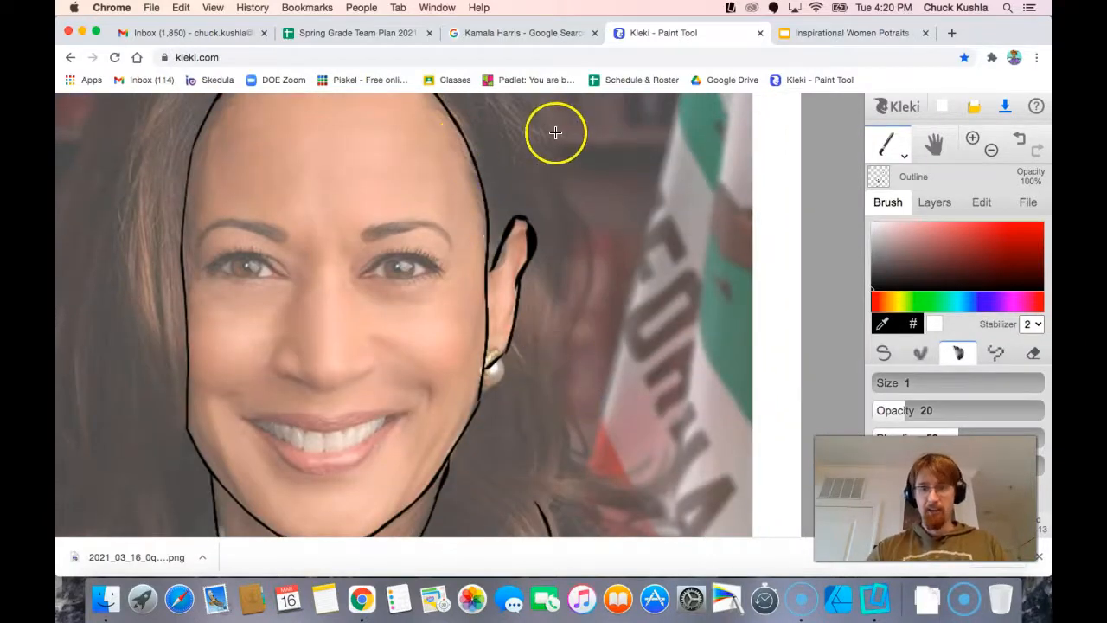
left_click_drag(571, 445, 559, 410)
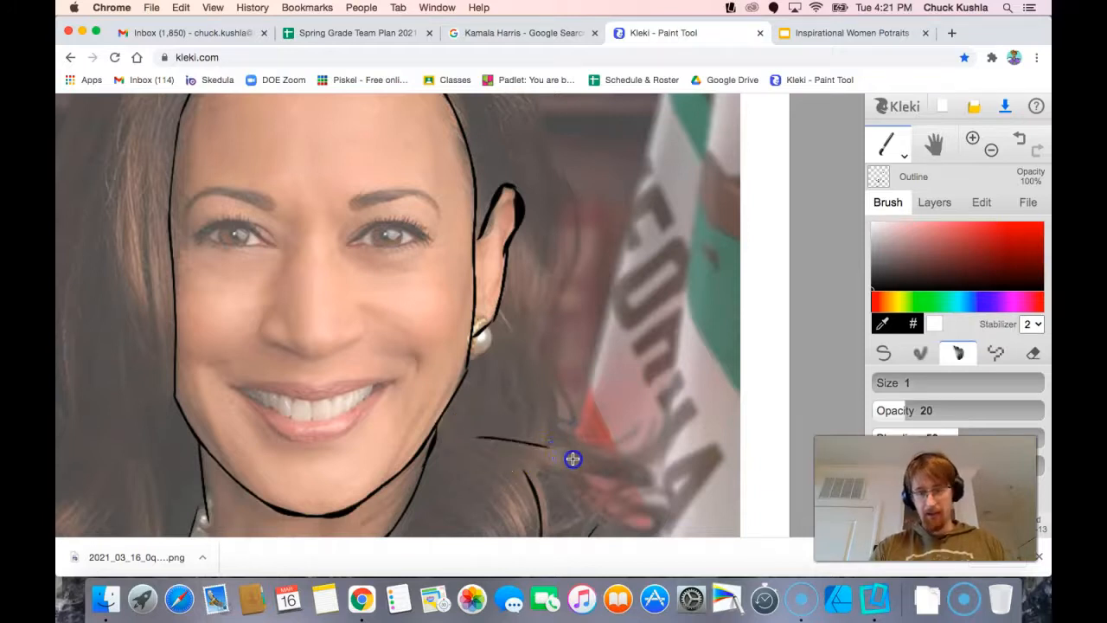
left_click_drag(588, 500, 588, 502)
mouse_move(502, 459)
left_mouse_down()
mouse_move(535, 458)
mouse_move(593, 490)
mouse_move(516, 461)
left_mouse_up()
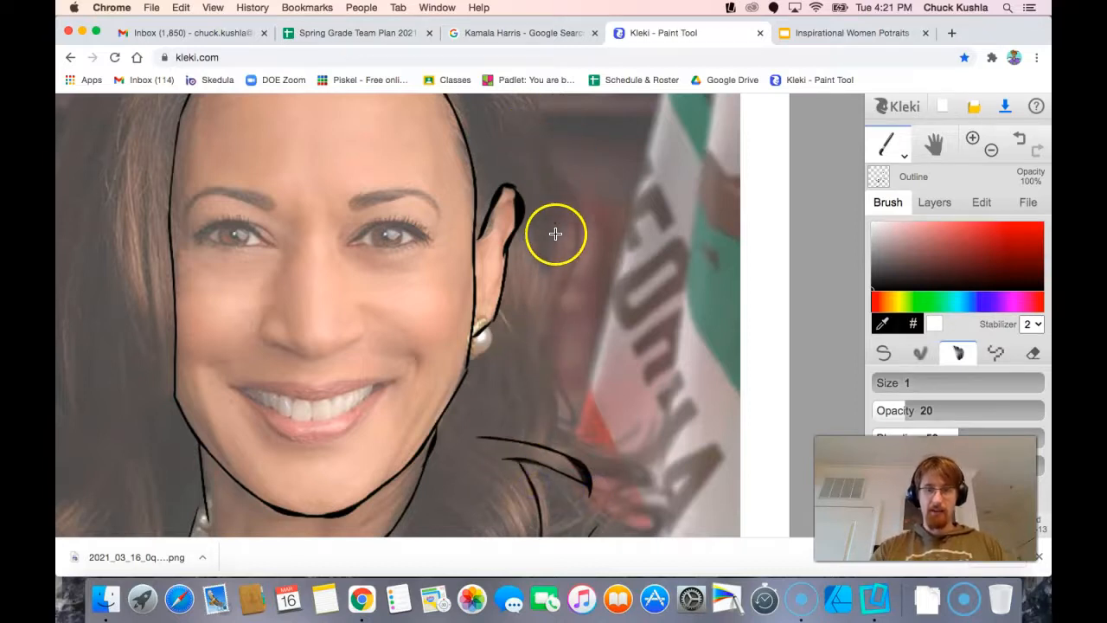
Trace the strand falling from the earring to the curl and the outer hair edge beside the ear
left_click_drag(504, 323, 516, 336)
left_click_drag(554, 389, 548, 438)
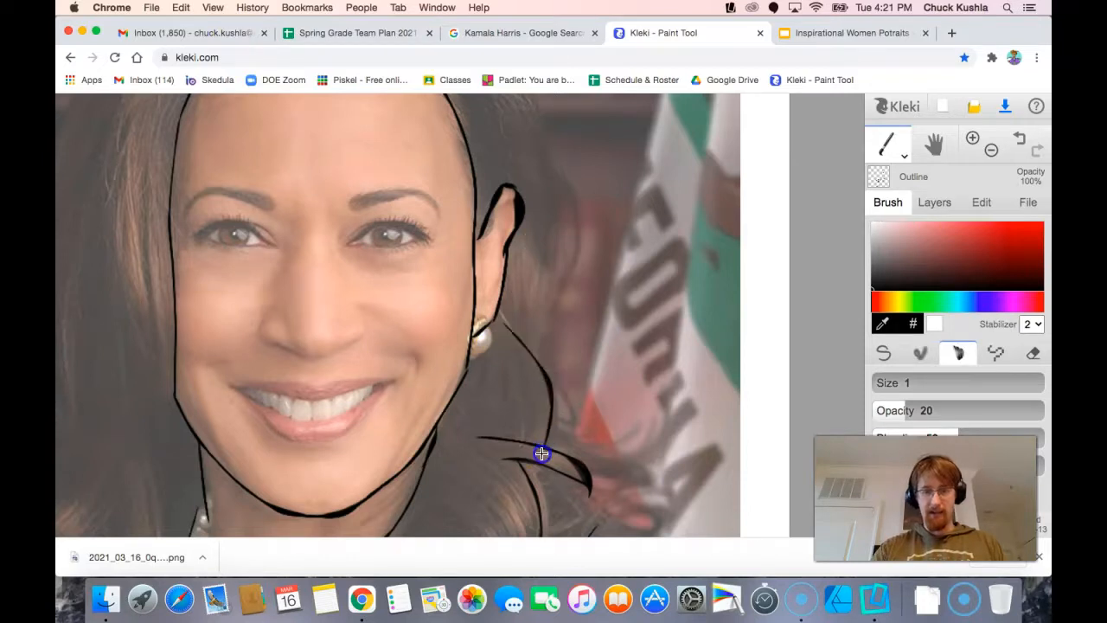
mouse_move(550, 163)
left_mouse_down()
mouse_move(580, 227)
mouse_move(558, 302)
mouse_move(535, 330)
left_mouse_up()
left_click_drag(511, 168, 480, 370)
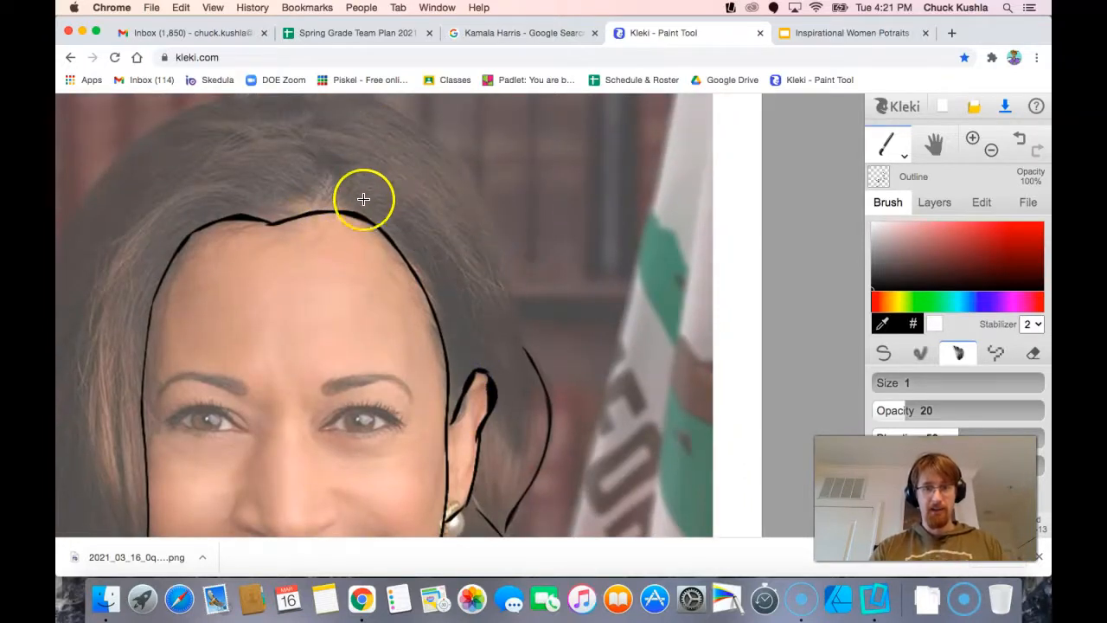
Trace the hair wave from the parting down to the outer hair edge above the ear
left_click(320, 201)
mouse_move(357, 172)
left_mouse_down()
mouse_move(418, 199)
mouse_move(455, 255)
left_mouse_up()
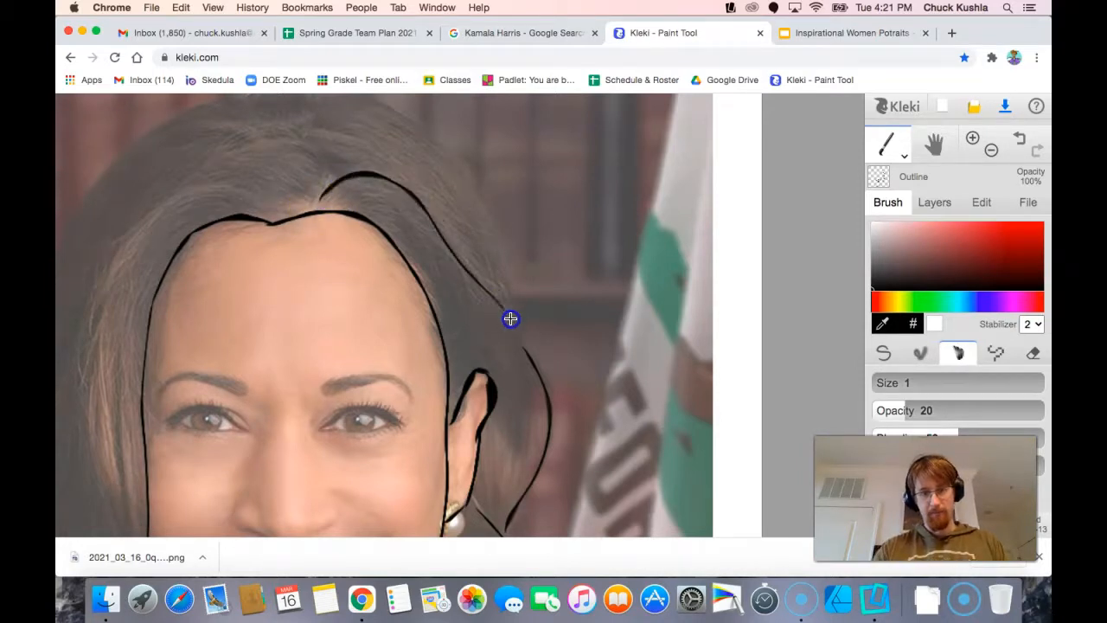
left_click_drag(528, 358, 534, 358)
Trace the crown strands and the top hair silhouette on the ear side of the parting
left_click_drag(419, 188, 395, 334)
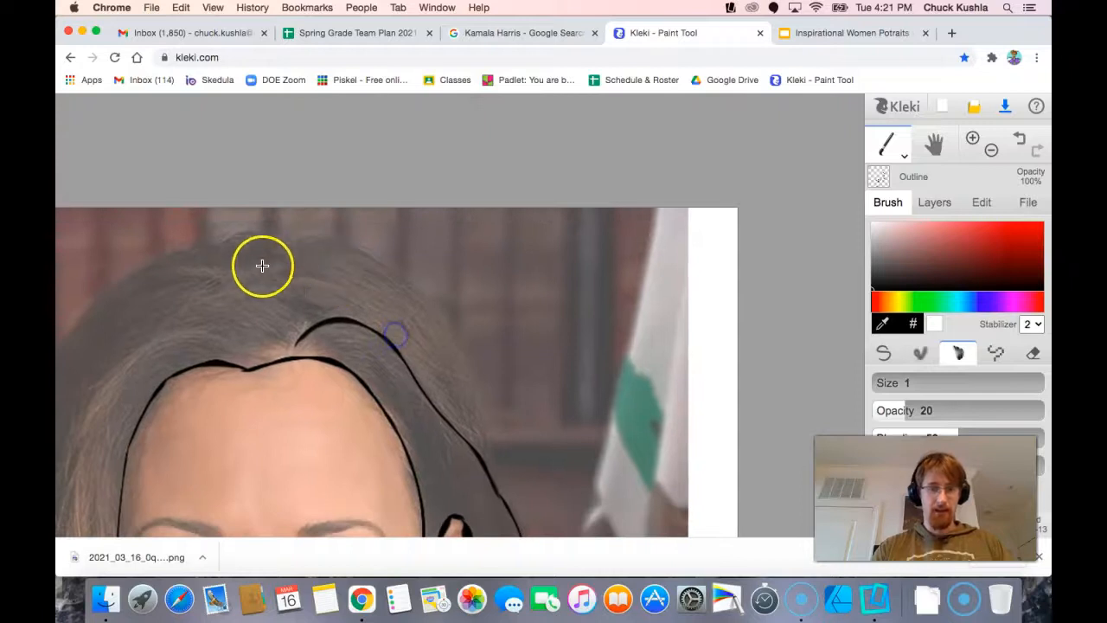
left_click(288, 296)
mouse_move(307, 264)
left_mouse_down()
mouse_move(365, 294)
mouse_move(433, 304)
left_mouse_up()
left_click_drag(491, 420, 503, 461)
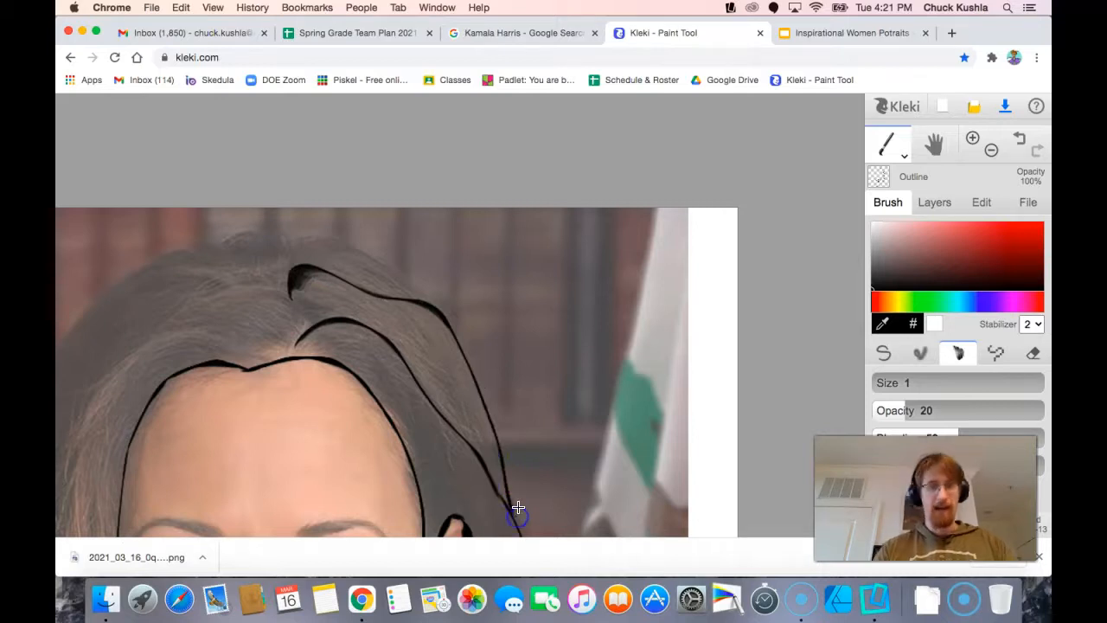
left_click(303, 241)
left_click_drag(336, 235, 368, 251)
left_click_drag(441, 316, 443, 317)
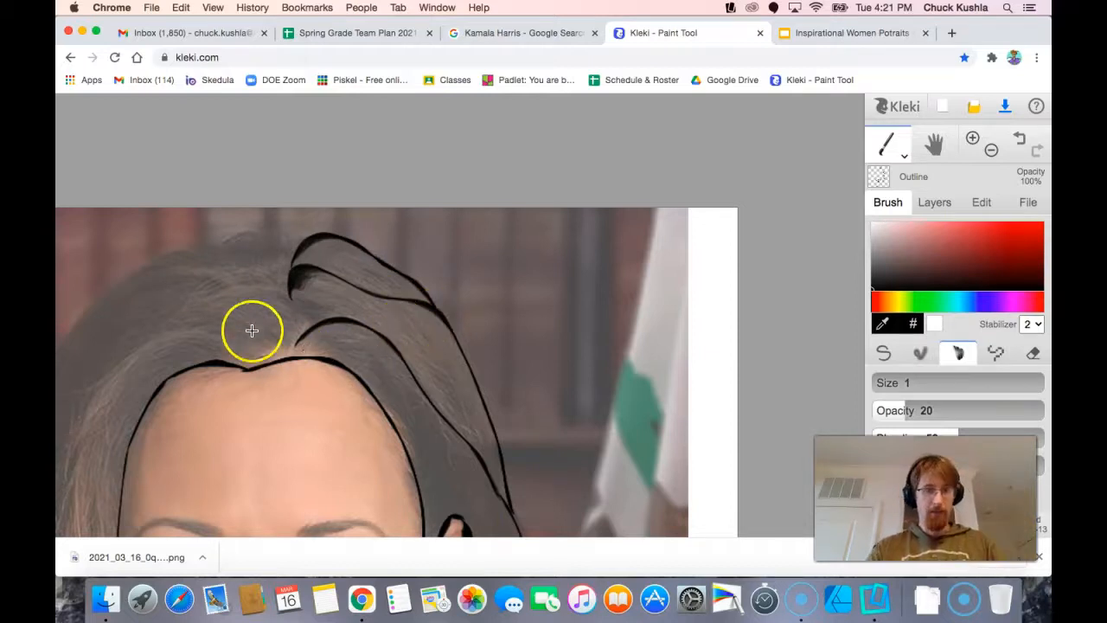
Trace the inner hair strands from the parting around the opposite temple and down beside the cheek
left_click(293, 302)
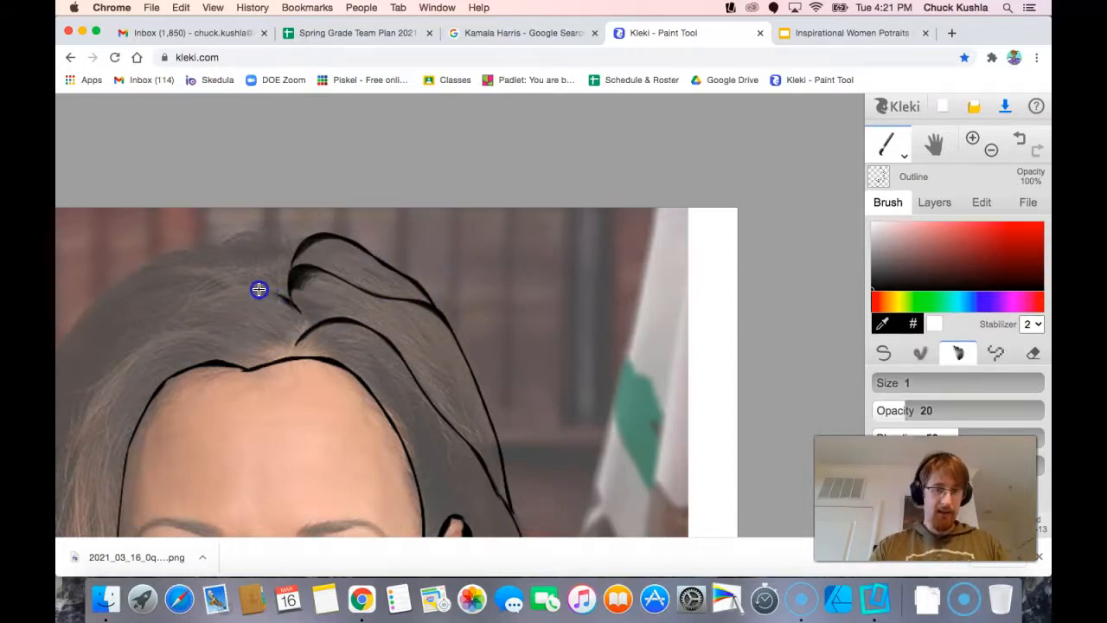
mouse_move(246, 340)
left_mouse_down()
mouse_move(165, 329)
mouse_move(119, 373)
mouse_move(401, 261)
mouse_move(378, 351)
mouse_move(387, 450)
left_mouse_up()
mouse_move(388, 449)
left_mouse_down()
mouse_move(404, 166)
mouse_move(390, 250)
mouse_move(430, 321)
left_mouse_up()
left_click_drag(446, 393, 446, 395)
left_click_drag(421, 202, 473, 350)
left_click_drag(456, 158, 499, 286)
Trace the outer strand and the top hair silhouette curving from the crown toward the starred flag
left_click_drag(657, 195, 656, 208)
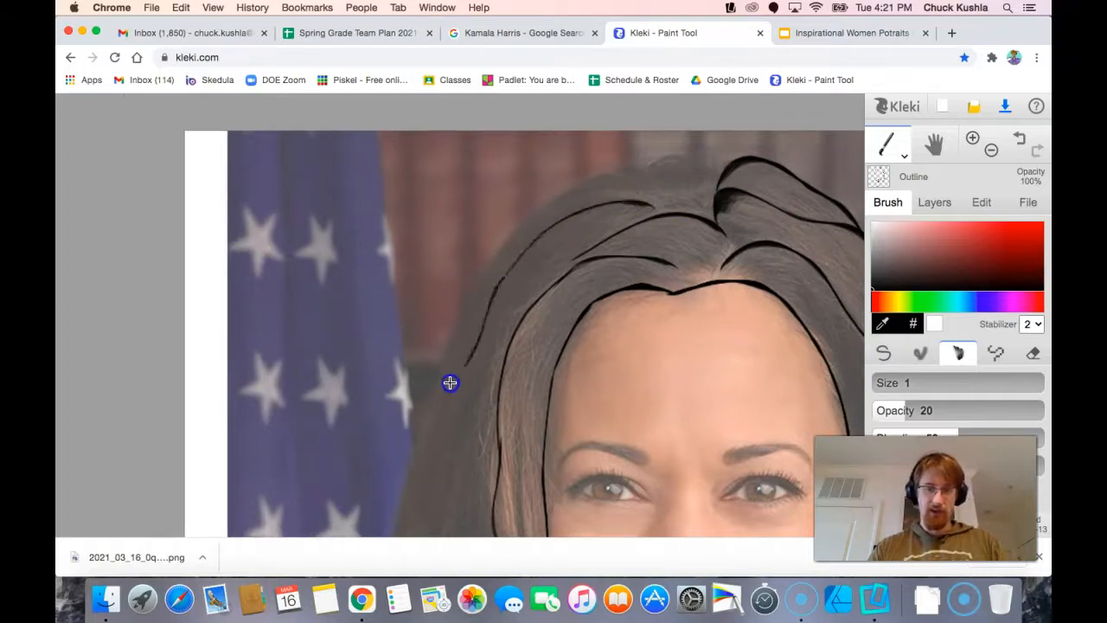
left_click_drag(433, 403, 430, 399)
mouse_move(731, 154)
left_mouse_down()
mouse_move(628, 165)
mouse_move(581, 192)
left_mouse_up()
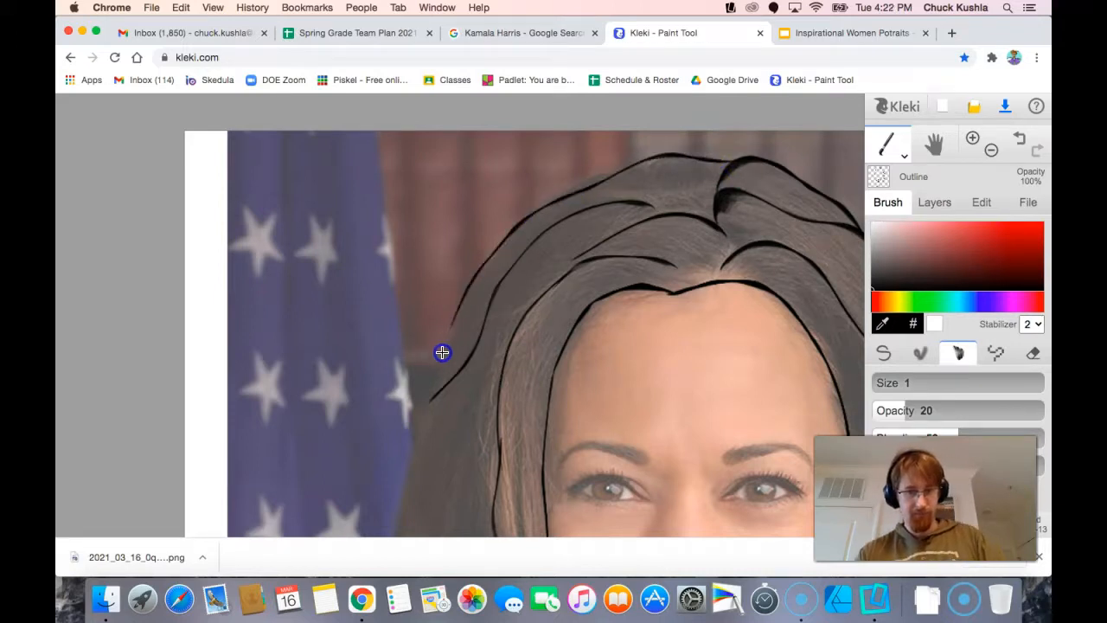
left_click_drag(434, 392, 431, 396)
Trace the outer hair edge and an inner strand beside the starred flag
left_click_drag(535, 245, 587, 72)
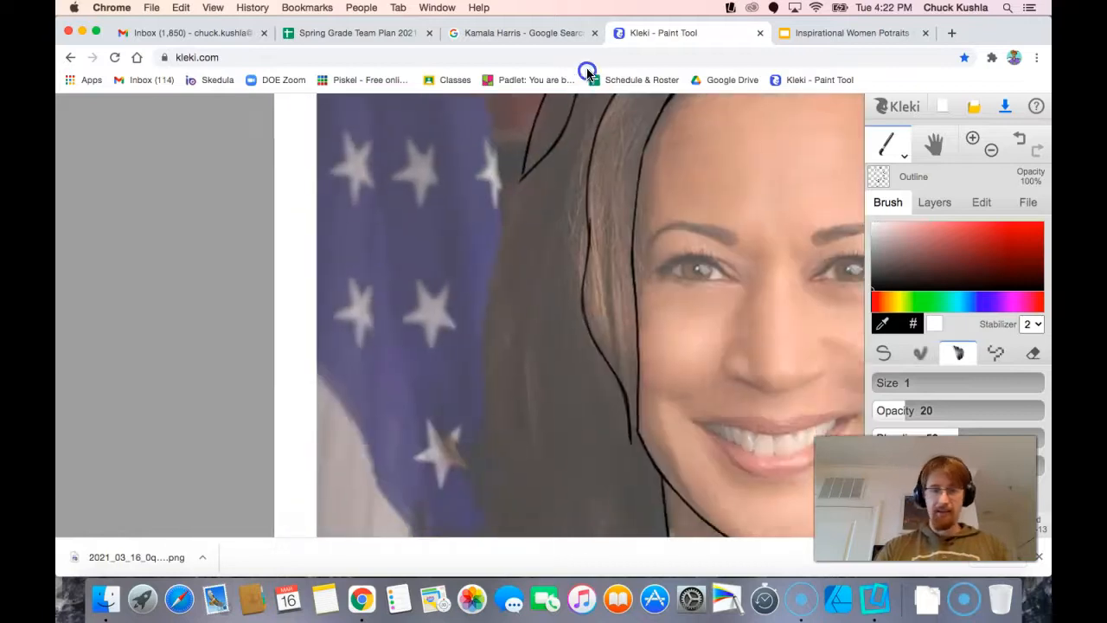
left_click_drag(524, 176, 578, 134)
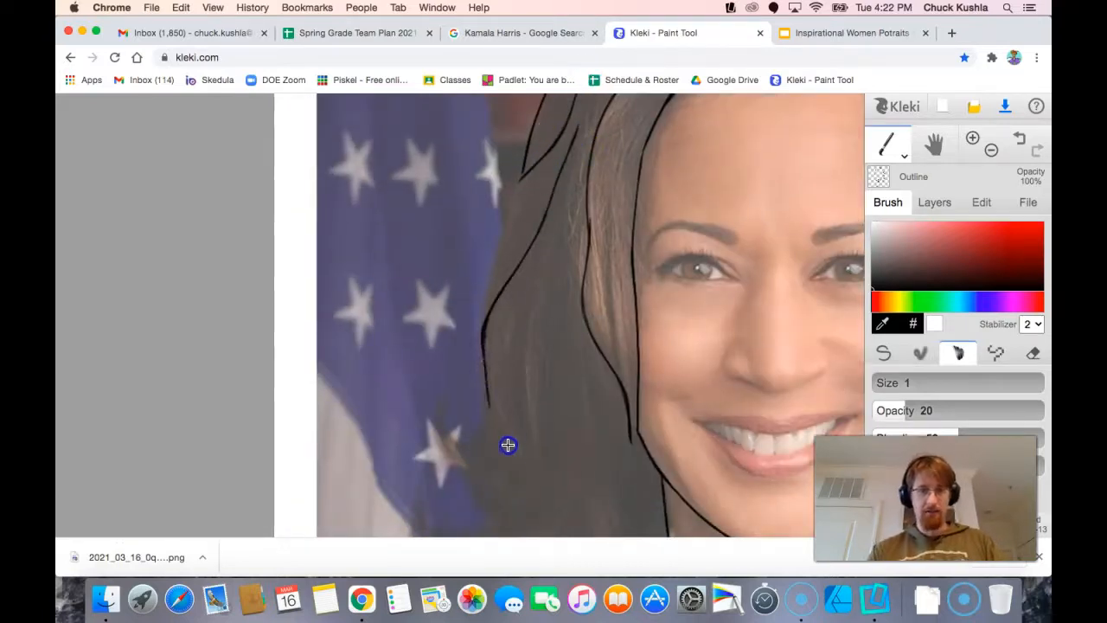
left_click_drag(527, 174, 528, 175)
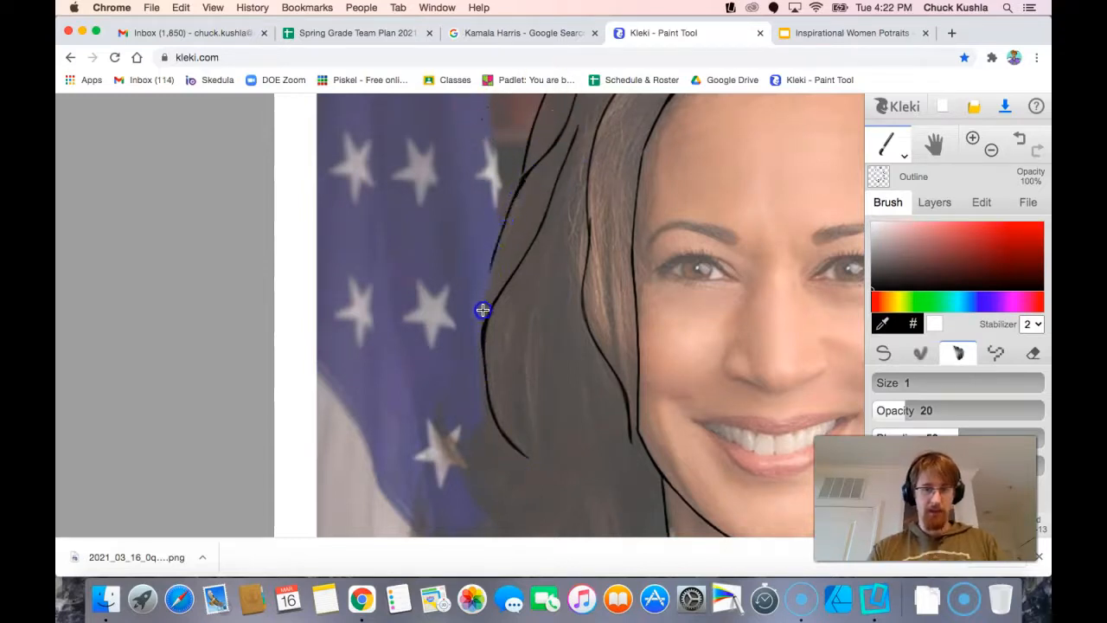
left_click_drag(568, 154, 529, 456)
Trace the lower hair curls above the shoulder on the starred flag side
mouse_move(529, 464)
left_mouse_down()
mouse_move(548, 251)
mouse_move(444, 275)
left_mouse_up()
mouse_move(566, 348)
left_mouse_down()
mouse_move(492, 385)
mouse_move(444, 275)
left_mouse_up()
mouse_move(639, 283)
left_mouse_down()
mouse_move(600, 474)
mouse_move(441, 360)
left_mouse_up()
left_click_drag(615, 340, 491, 417)
left_click_drag(589, 367, 556, 383)
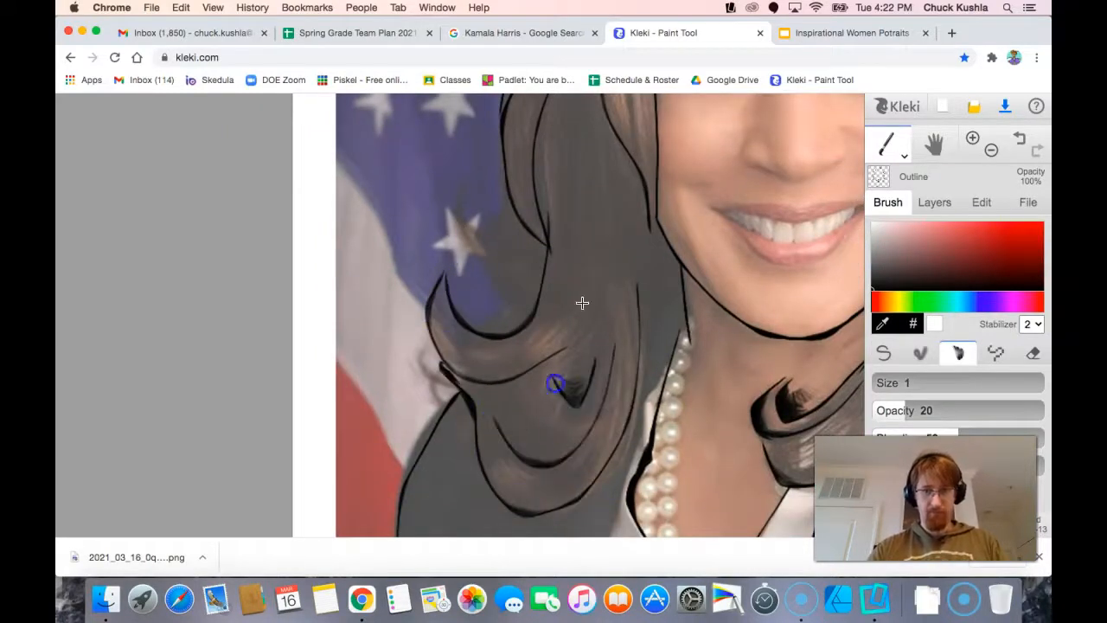
Add inner strand lines to the long hair on the starred flag side
left_click_drag(580, 304, 443, 306)
left_click_drag(553, 207, 517, 347)
left_click_drag(535, 228, 509, 358)
left_click_drag(570, 225, 543, 379)
left_click_drag(567, 243, 576, 470)
left_click_drag(564, 351, 507, 136)
left_click_drag(511, 245, 450, 445)
left_click_drag(489, 294, 444, 417)
Add strand lines to the curls on both sides of the neck above the shoulders
mouse_move(741, 271)
left_mouse_down()
mouse_move(533, 267)
mouse_move(555, 339)
left_mouse_up()
left_click_drag(541, 364, 626, 382)
left_click_drag(685, 249, 701, 343)
mouse_move(735, 249)
left_mouse_down()
mouse_move(770, 273)
mouse_move(712, 329)
left_mouse_up()
mouse_move(678, 143)
left_mouse_down()
mouse_move(591, 256)
mouse_move(622, 302)
left_mouse_up()
mouse_move(597, 239)
left_mouse_down()
mouse_move(597, 329)
mouse_move(565, 396)
left_mouse_up()
left_click_drag(593, 177, 588, 343)
left_click_drag(493, 202, 514, 326)
left_click_drag(499, 257, 583, 369)
left_click_drag(319, 256, 355, 181)
left_click_drag(184, 529, 365, 246)
left_click_drag(355, 536, 403, 366)
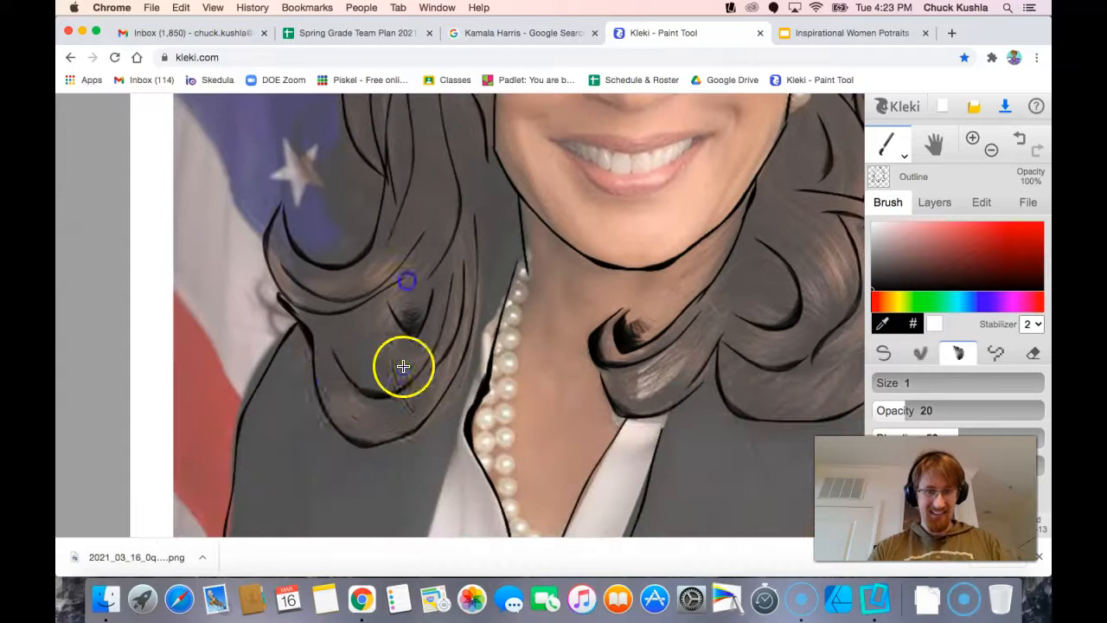
Trace the jacket's sleeve and fold lines and fill in the round button on its front
left_click_drag(691, 335, 598, 304)
left_click_drag(517, 335, 631, 286)
left_click_drag(791, 342, 530, 326)
mouse_move(607, 248)
left_mouse_down()
mouse_move(711, 299)
mouse_move(771, 378)
left_mouse_up()
left_click_drag(711, 299, 585, 536)
left_click_drag(729, 541, 781, 431)
mouse_move(615, 238)
left_mouse_down()
mouse_move(548, 375)
mouse_move(501, 435)
left_mouse_up()
left_click_drag(346, 285, 659, 258)
left_click_drag(317, 415, 321, 164)
mouse_move(472, 238)
left_mouse_down()
mouse_move(476, 275)
mouse_move(458, 428)
left_mouse_up()
Add finer hair strands around the face and beside the ear
left_click_drag(637, 342, 569, 430)
left_click_drag(805, 355, 529, 382)
left_click_drag(524, 380, 506, 386)
mouse_move(491, 382)
left_mouse_down()
mouse_move(464, 389)
mouse_move(484, 418)
left_mouse_up()
mouse_move(546, 345)
left_mouse_down()
mouse_move(438, 430)
mouse_move(521, 414)
left_mouse_up()
left_click_drag(622, 316, 487, 361)
left_click_drag(118, 374, 409, 389)
left_click_drag(484, 225, 449, 380)
mouse_move(634, 223)
left_mouse_down()
mouse_move(472, 270)
mouse_move(386, 396)
left_mouse_up()
left_click_drag(468, 307, 464, 381)
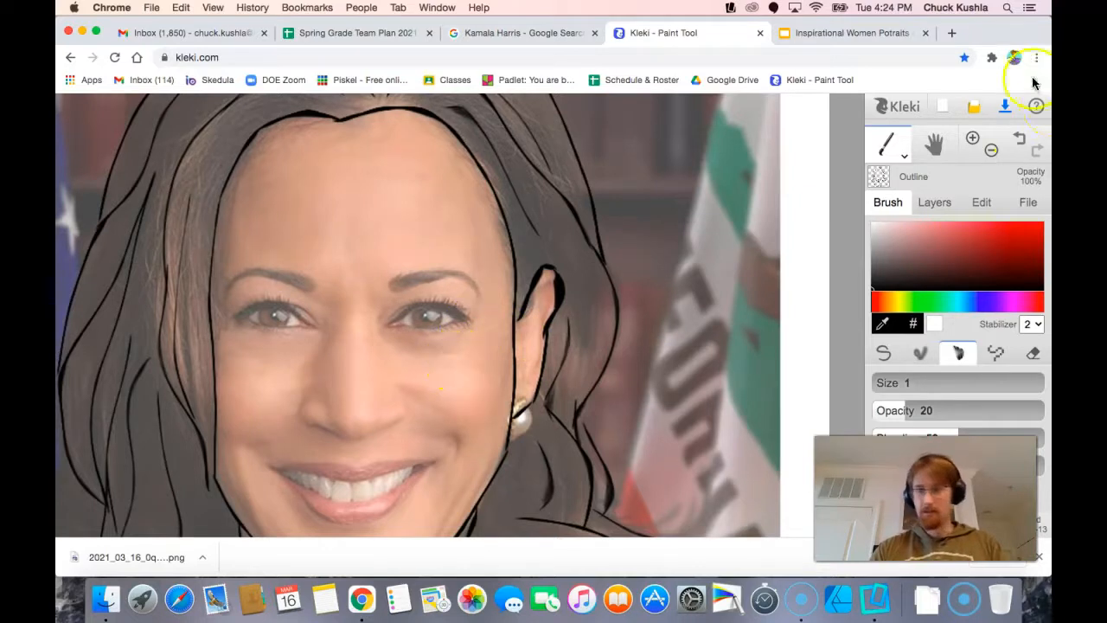
Zoom out to review the whole traced portrait
left_click(991, 149)
left_click_drag(666, 317, 718, 225)
left_click(992, 154)
left_click(992, 154)
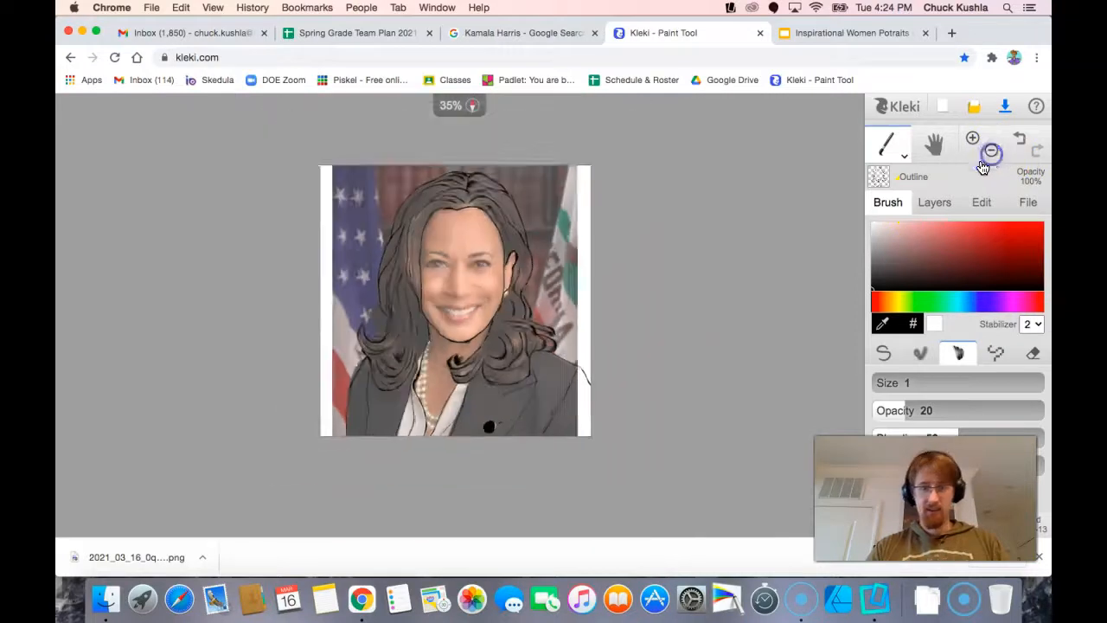
Set the Photo layer's opacity to 0% to check the traced outline on its own against the white background
left_click(972, 138)
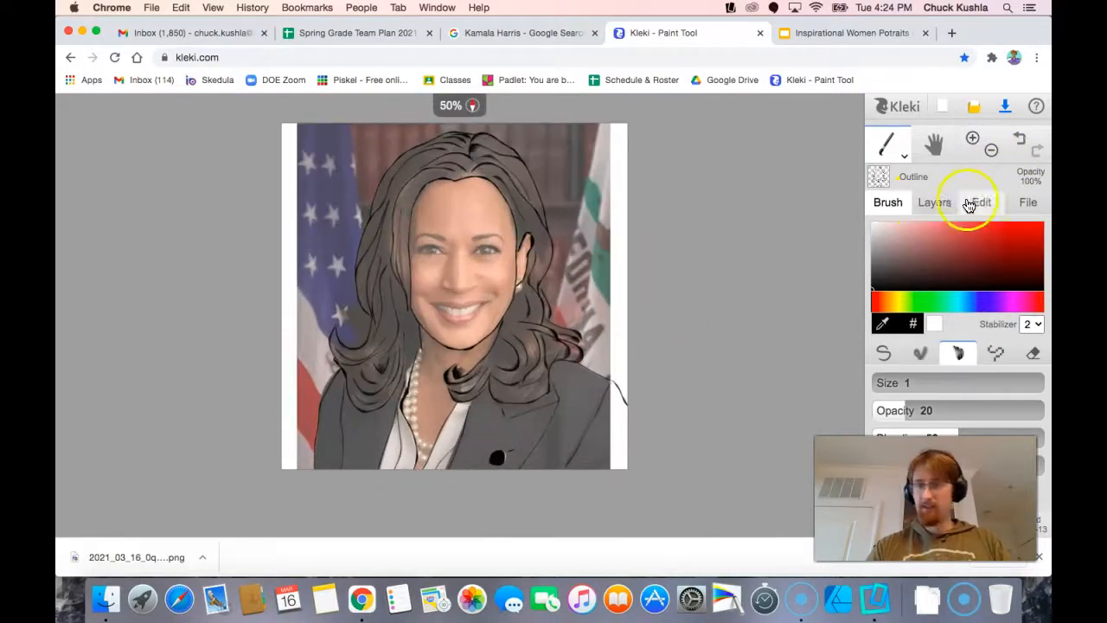
left_click(941, 202)
left_click_drag(985, 316, 770, 342)
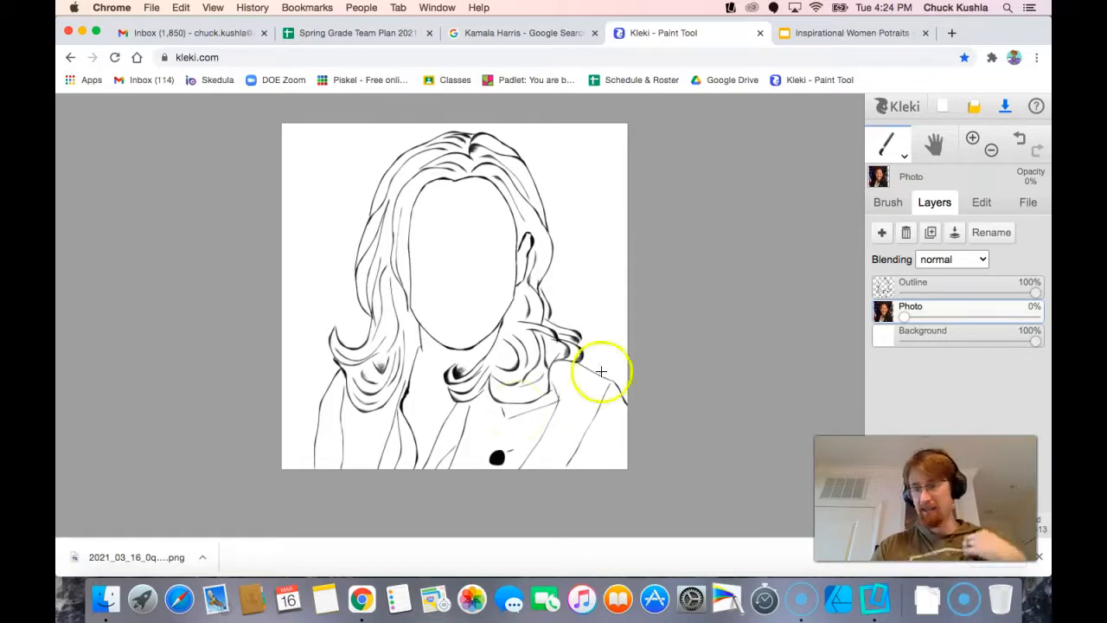
Raise the Photo layer's opacity to full to bring the portrait photo back beneath the outline
left_click_drag(904, 316, 1012, 304)
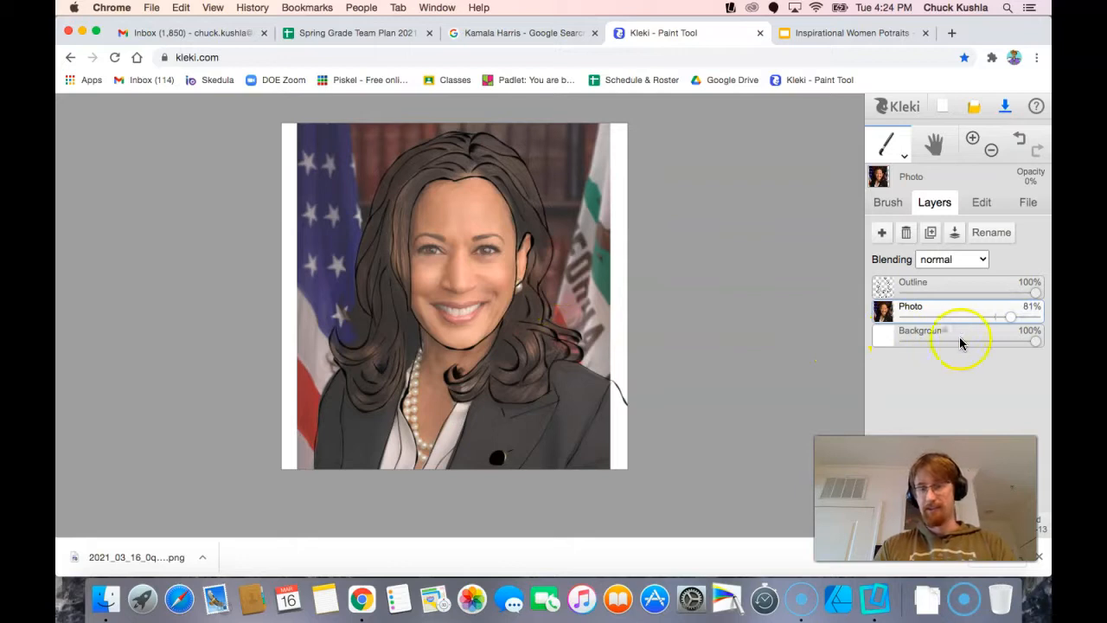
left_click_drag(1008, 317, 1047, 316)
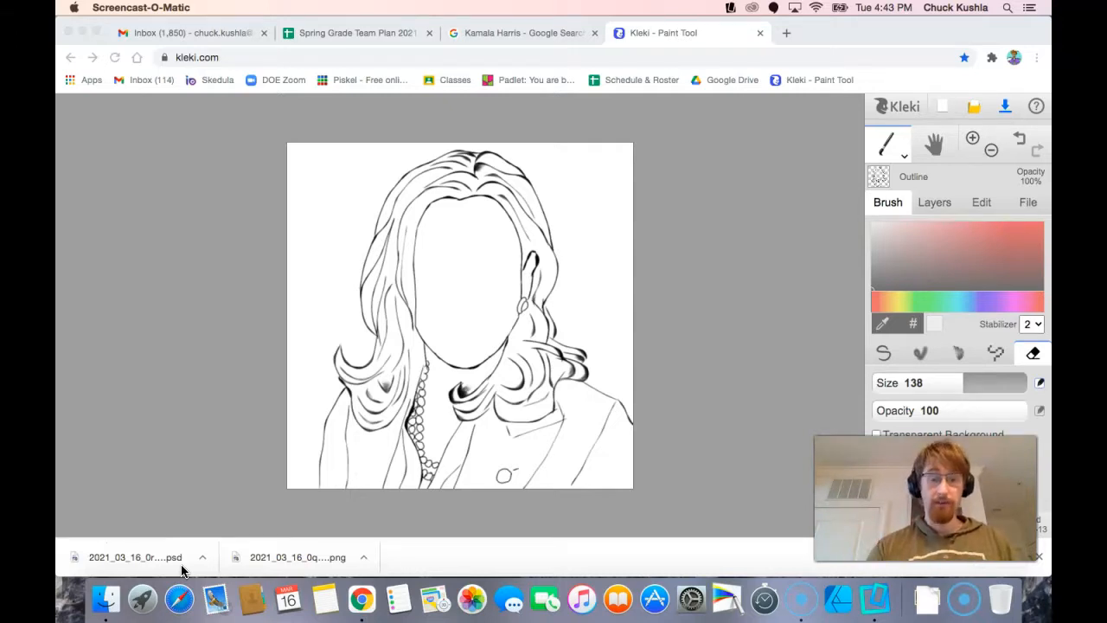
left_click(192, 588)
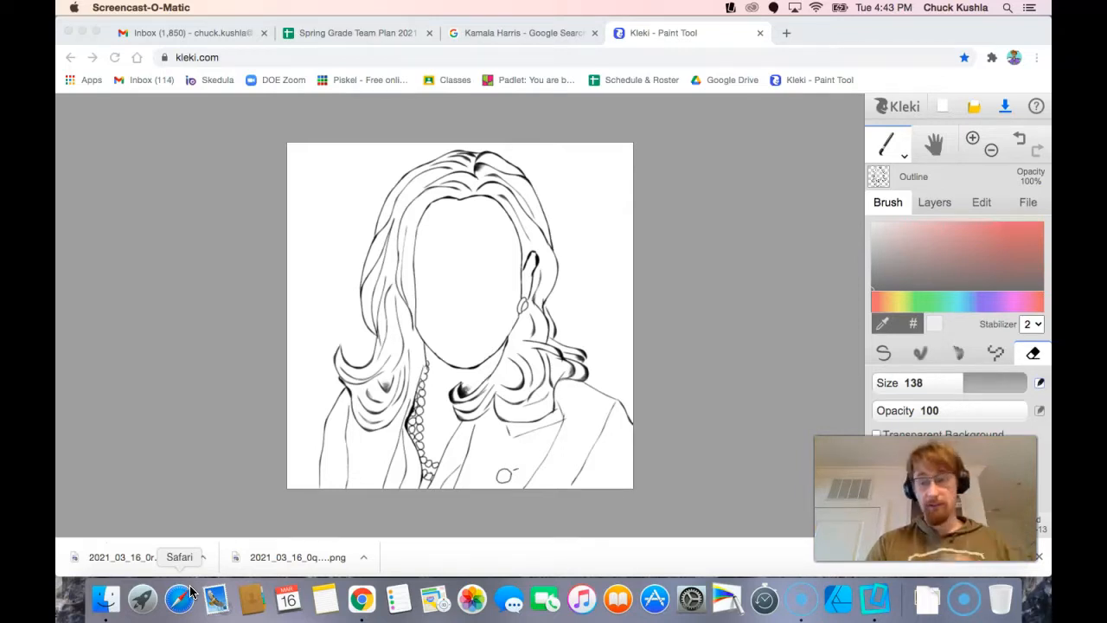
left_click(99, 602)
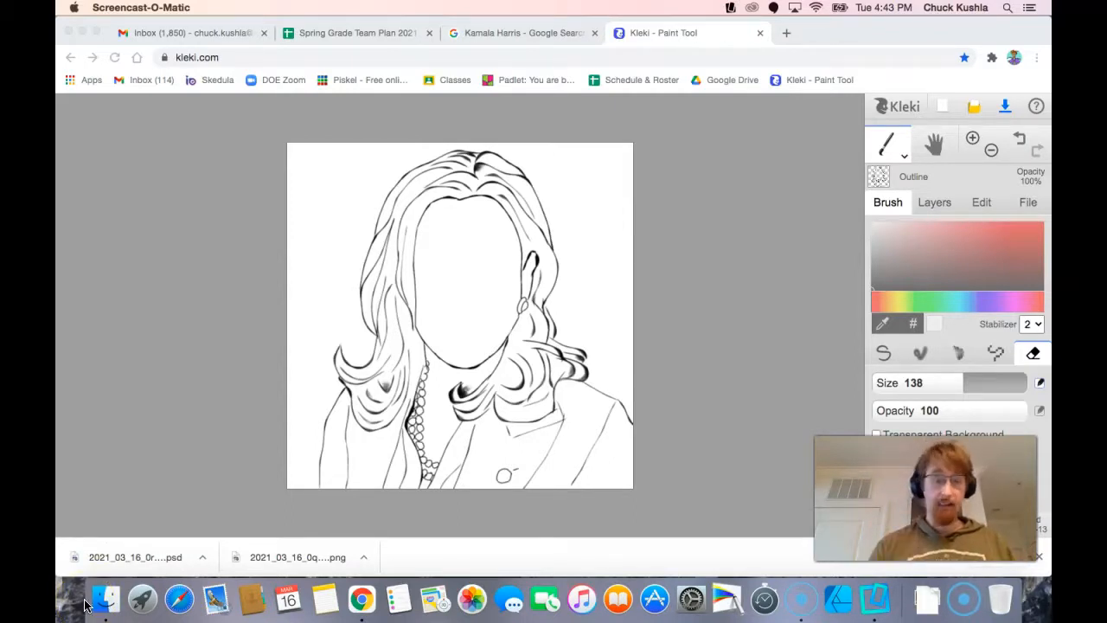
left_click(77, 554)
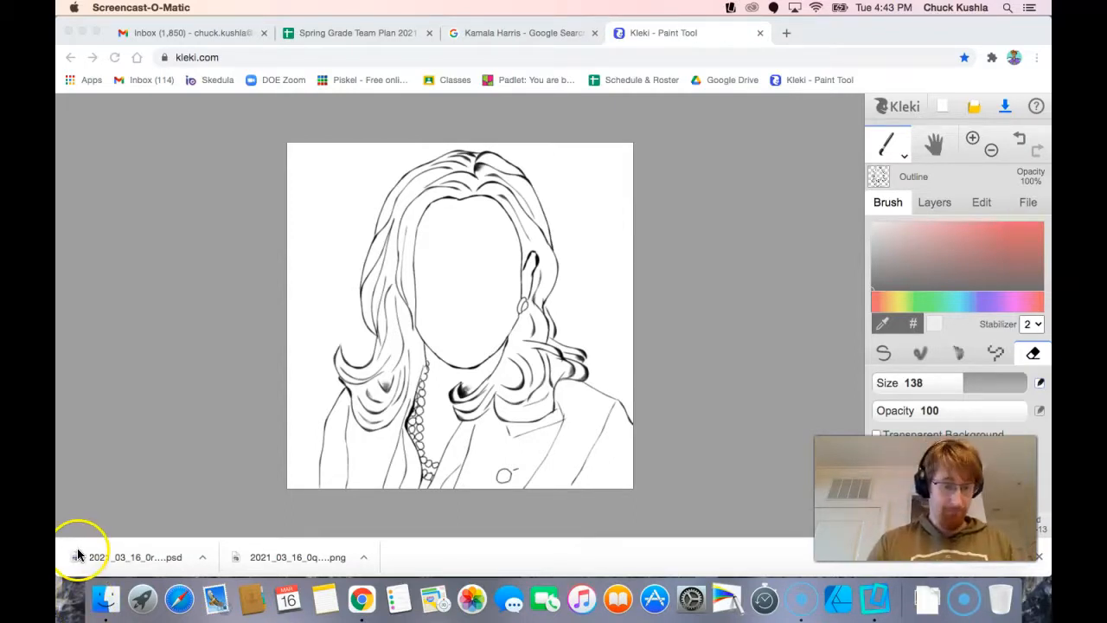